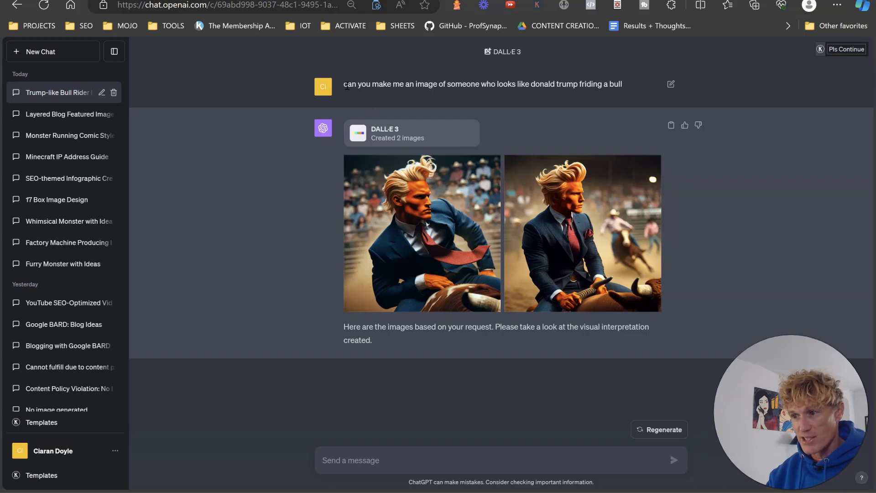
Step: Copy the existing bull-riding image prompt and start a new GPT-4 chat
left_click_drag(343, 84, 622, 84)
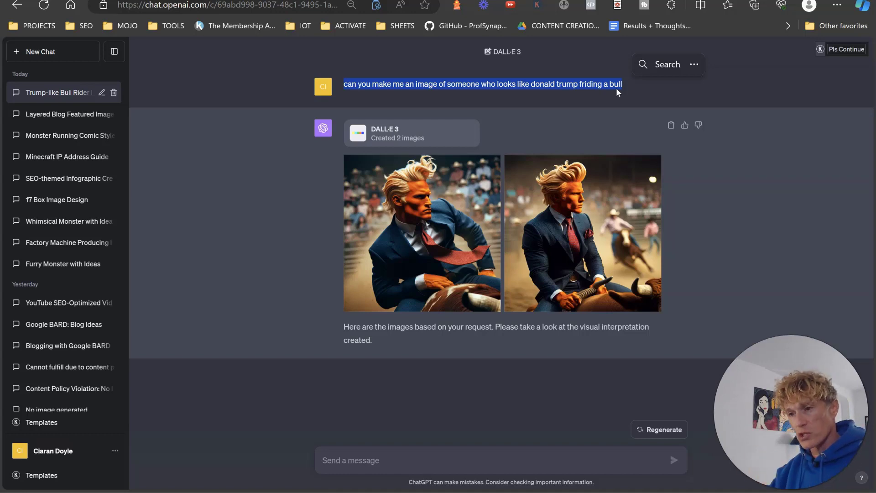
key("ctrl+c")
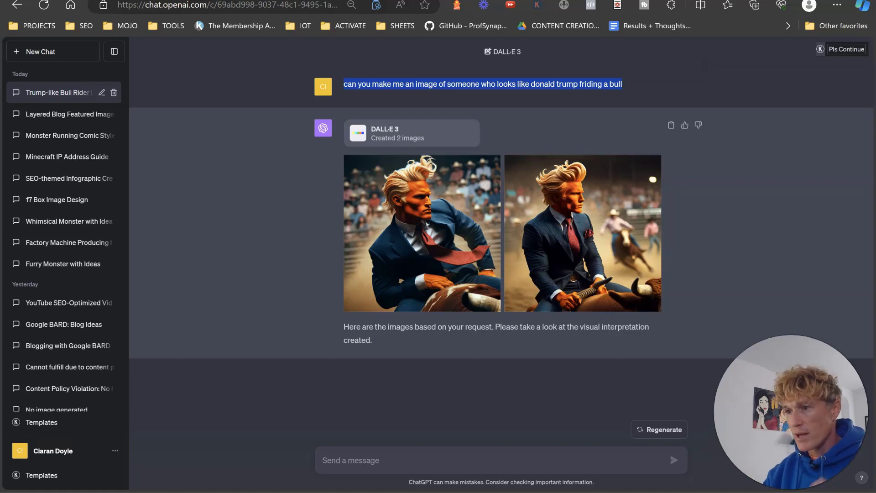
left_click(62, 53)
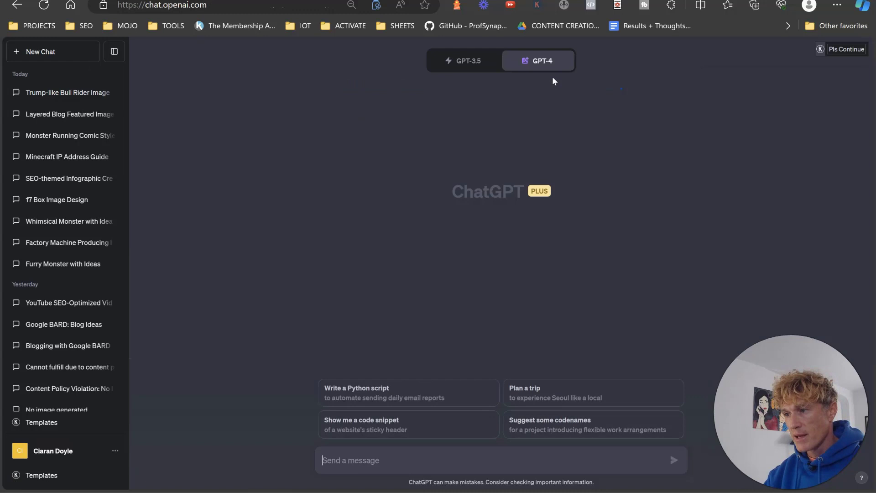
mouse_move(541, 67)
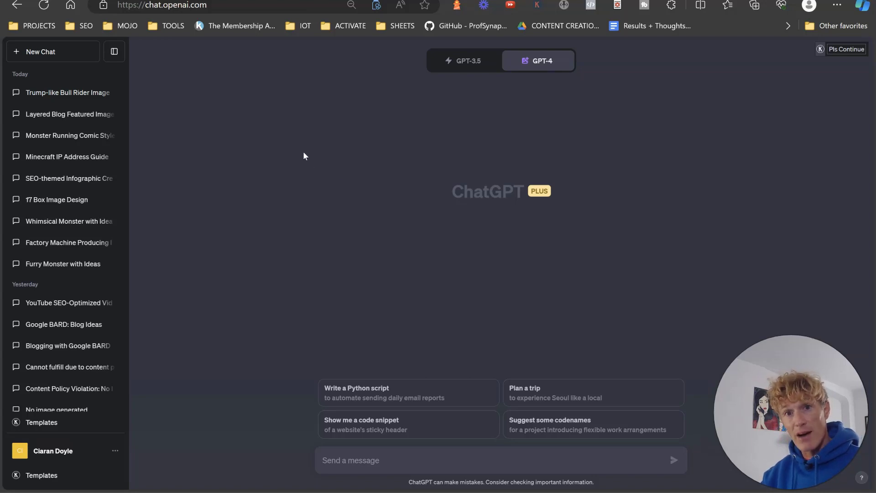
Step: Switch to the Google Docs prompt document and review its instructions, image prompt templates and art styles list
key("ctrl+Tab")
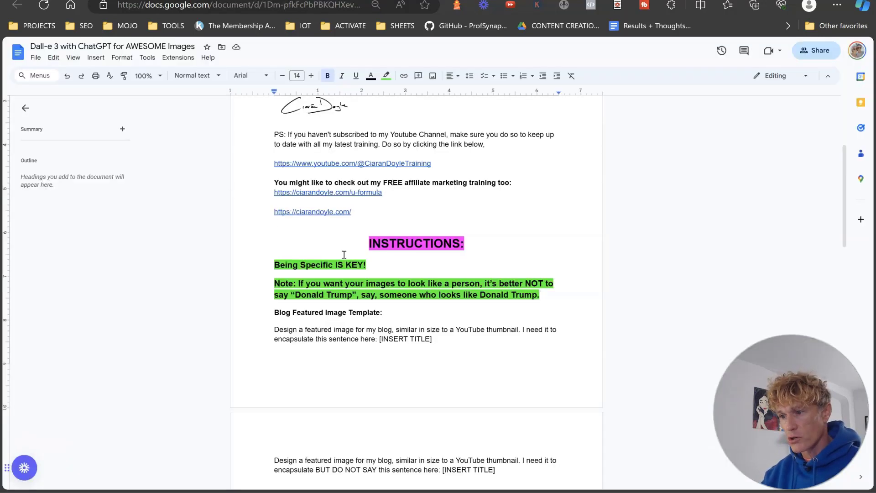
scroll(320, 156, "up", 5)
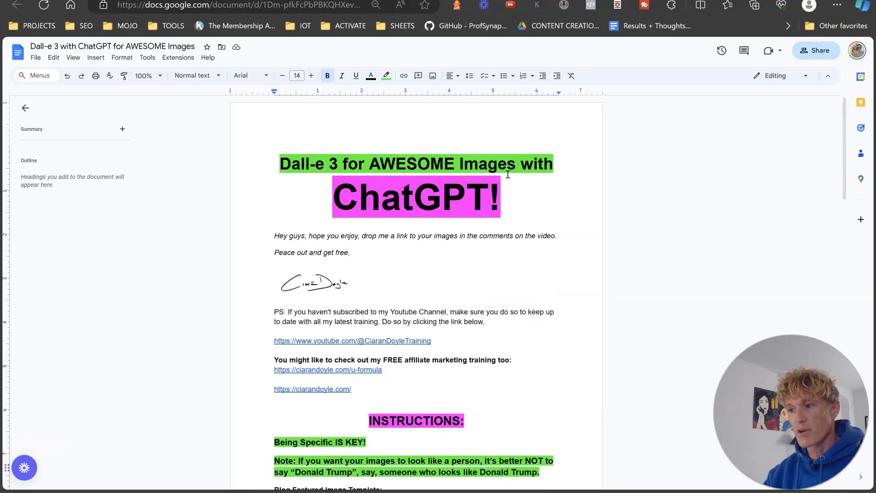
scroll(530, 180, "down", 3)
scroll(530, 180, "down", 3)
scroll(357, 245, "up", 1)
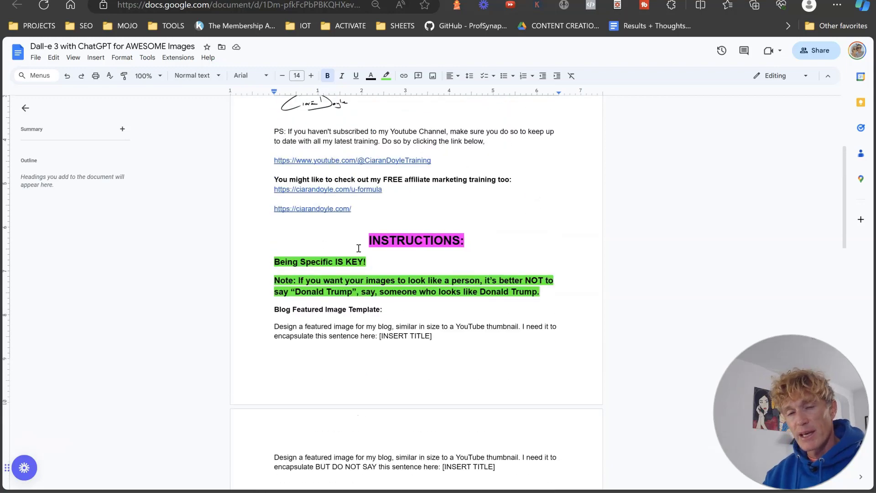
scroll(377, 212, "up", 3)
scroll(365, 208, "down", 6)
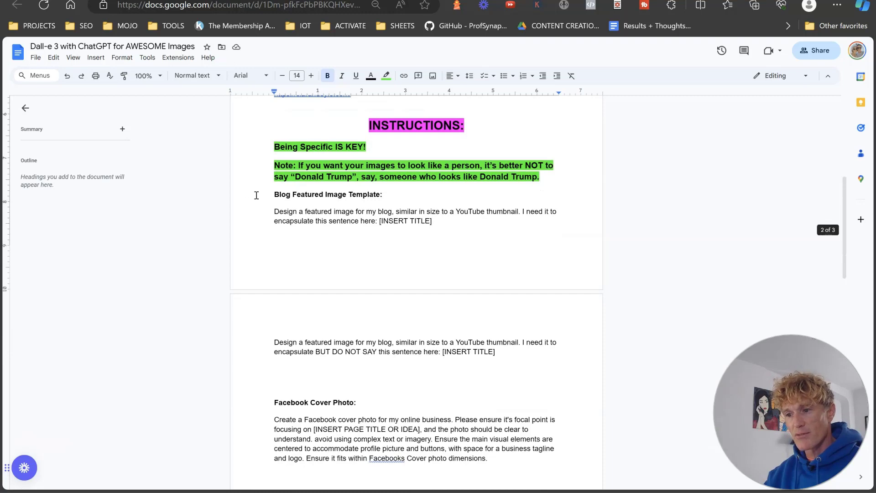
mouse_move(254, 196)
left_mouse_down()
mouse_move(410, 251)
mouse_move(434, 242)
left_mouse_up()
scroll(367, 233, "down", 6)
scroll(411, 250, "down", 4)
left_click(433, 244)
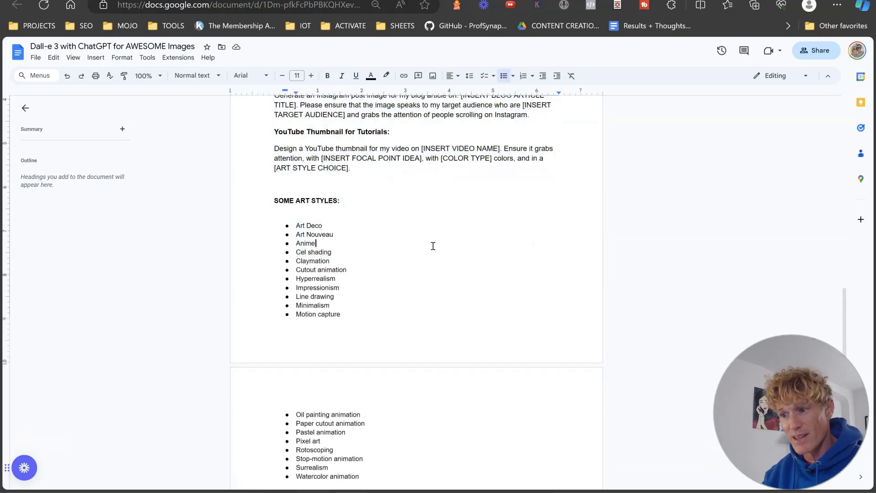
scroll(411, 251, "up", 8)
scroll(398, 262, "up", 3)
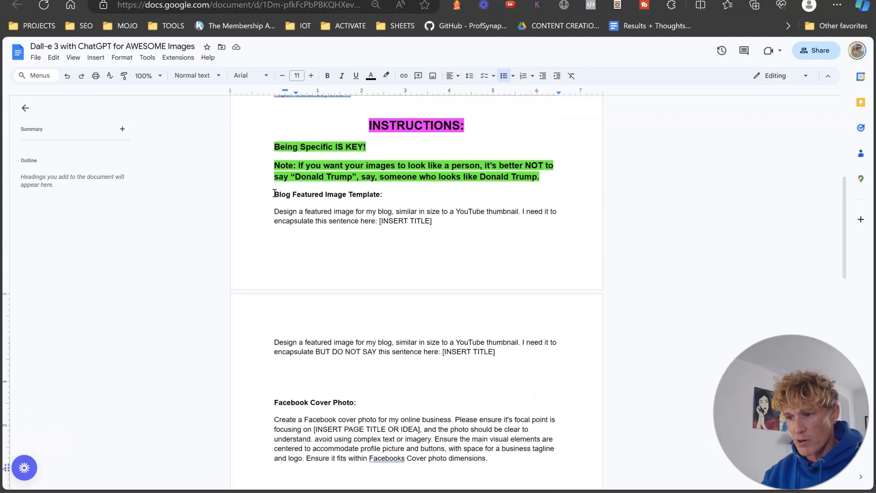
Step: Delete the blank lines above the Facebook Cover Photo and Instagram Post headings
scroll(283, 201, "down", 4)
scroll(285, 259, "down", 1)
left_click(293, 201)
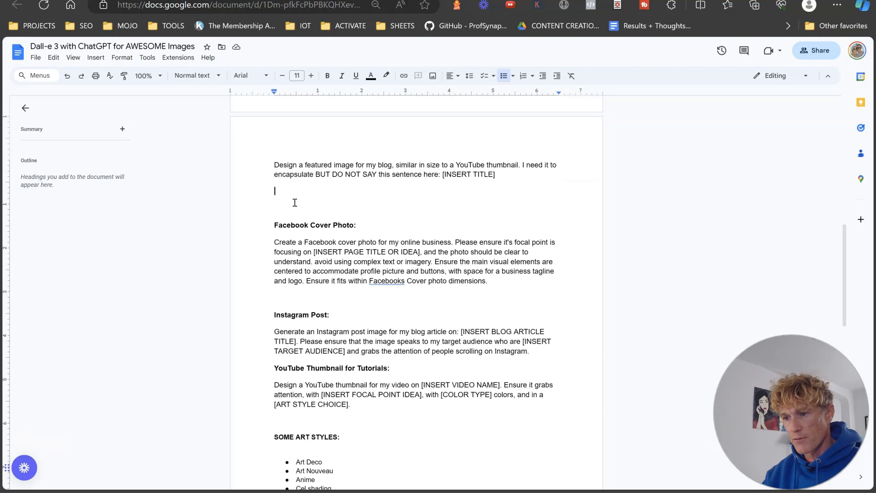
key("Delete")
key("Delete")
left_click(299, 261)
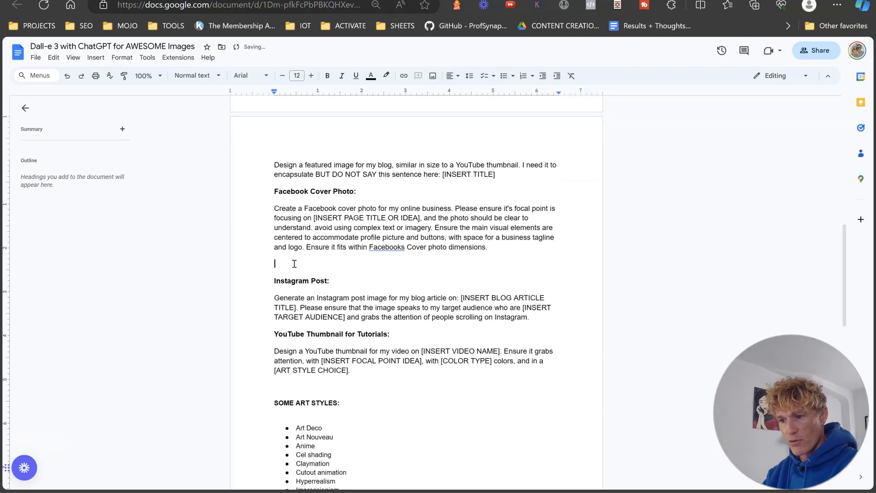
key("Delete")
Step: Copy the first prompt under Blog Featured Image Template, the one without "BUT DO NOT SAY"
scroll(388, 322, "up", 6)
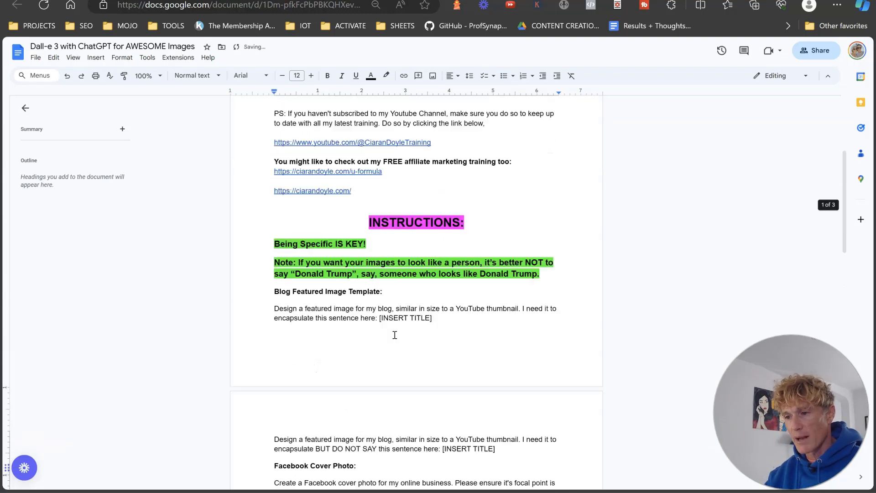
left_click_drag(449, 272, 269, 272)
left_click(486, 281)
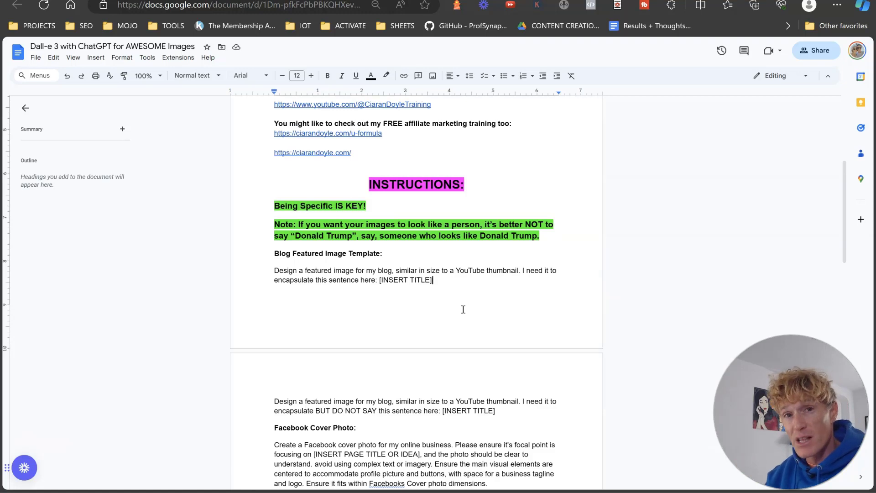
left_click_drag(454, 278, 269, 269)
right_click(331, 277)
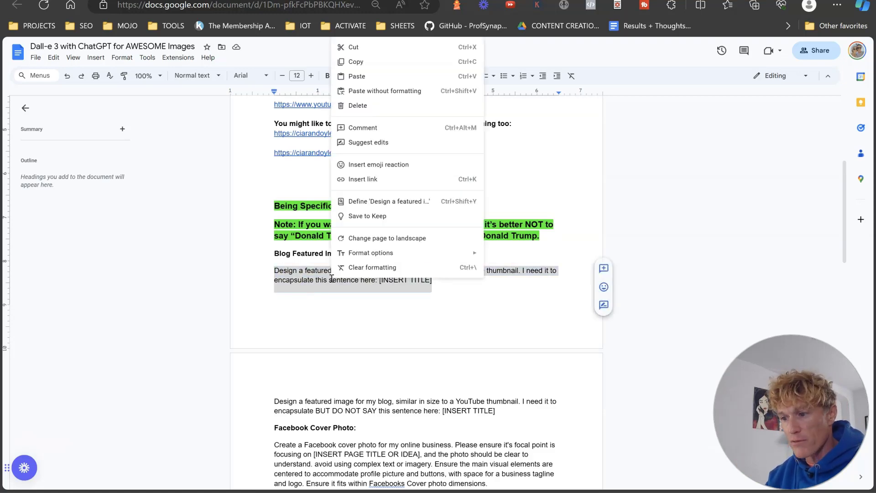
left_click(360, 64)
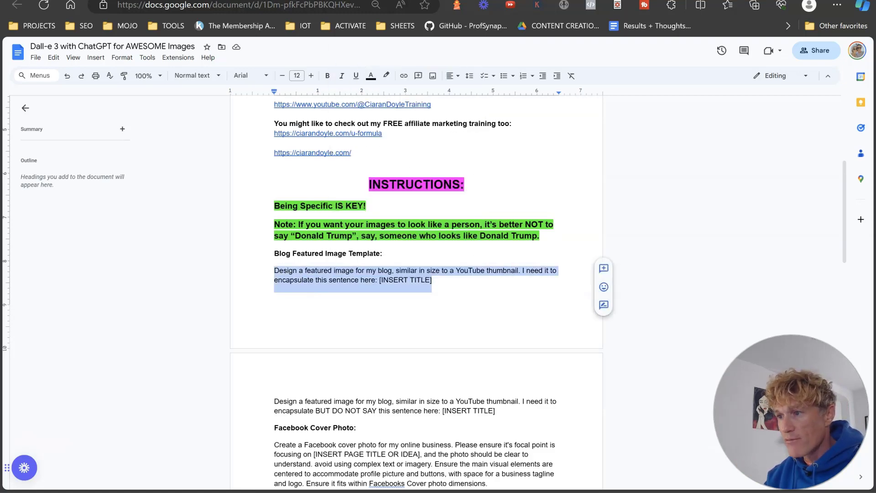
Step: Switch to ChatGPT and paste the copied blog featured image template into the new chat's message
key("ctrl+Tab")
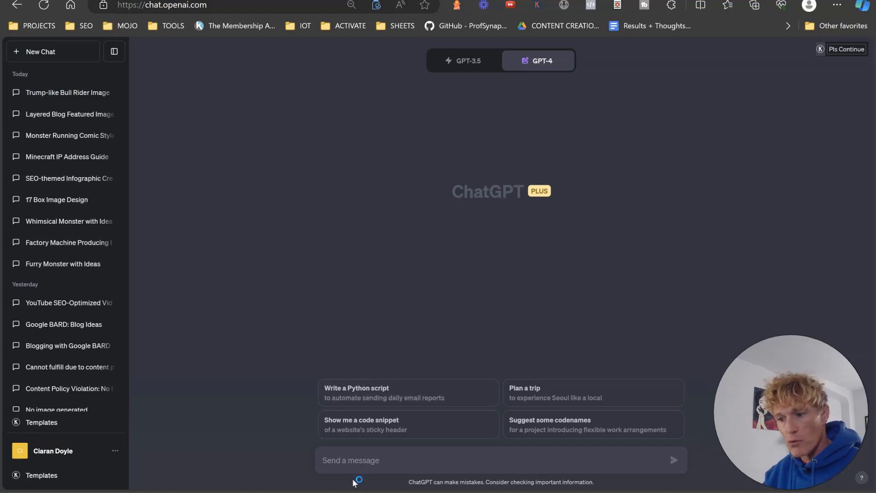
left_click(357, 459)
key("ctrl+v")
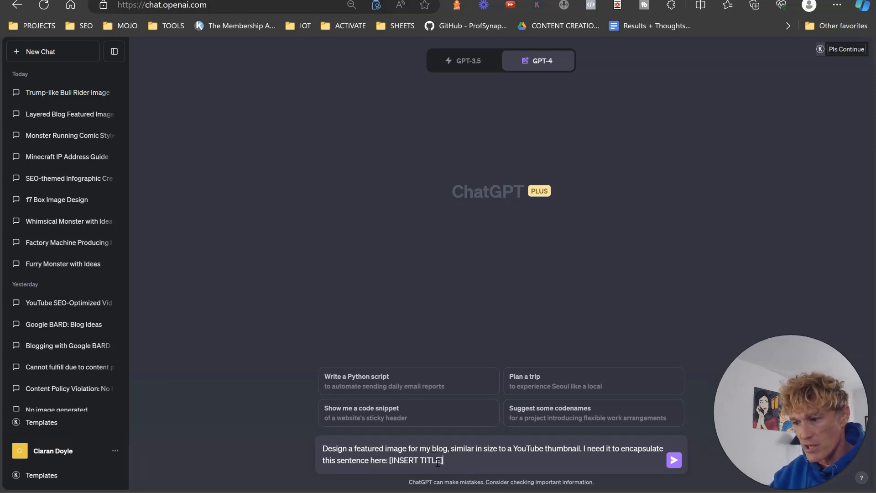
Step: Replace the INSERT TITLE placeholder with "how to build an online business in 2024 as a digital mo==nomad" and send the prompt
left_click_drag(441, 460, 393, 460)
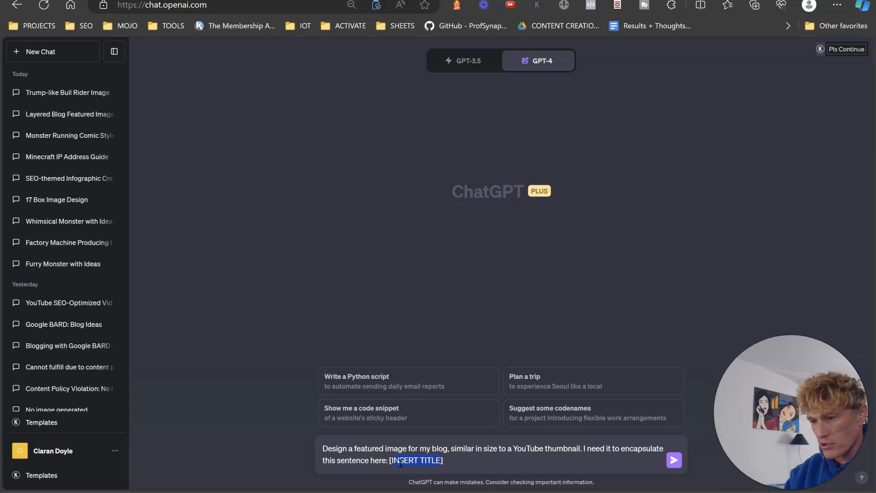
key("BackSpace")
key("BackSpace")
type("how to")
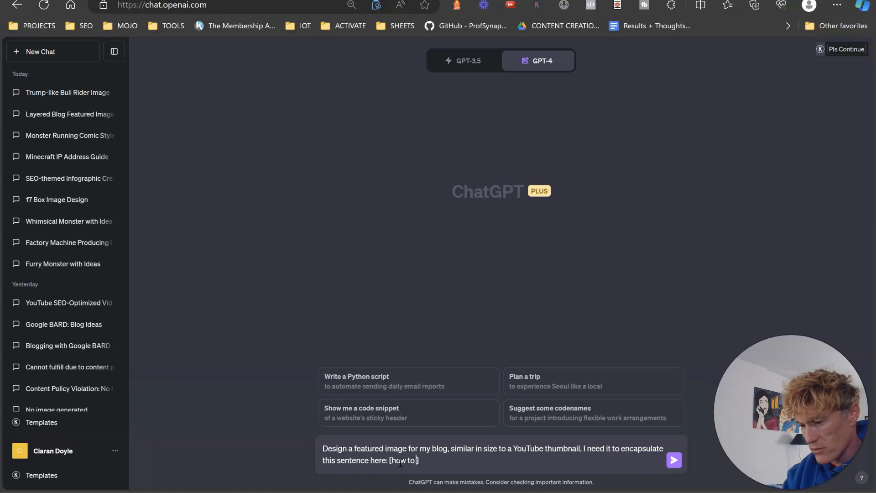
type(" build an onl")
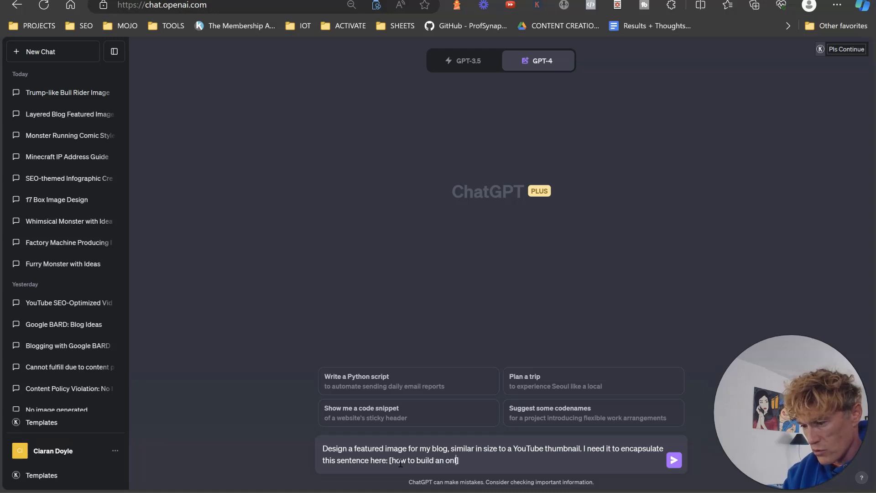
type("ine business in ")
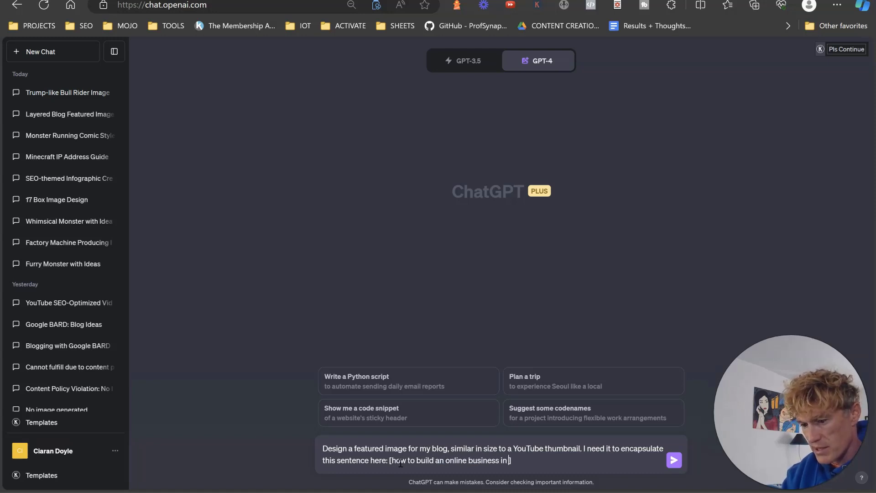
type("2024 as")
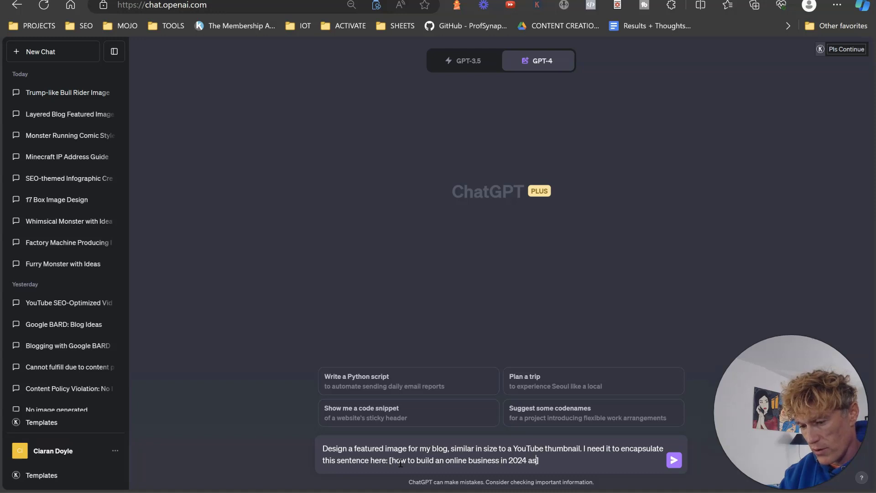
type(" a di")
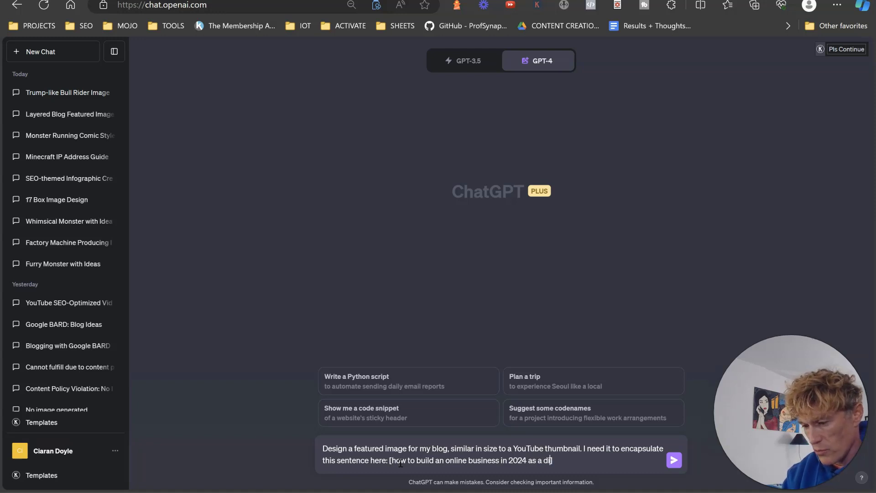
type("gita")
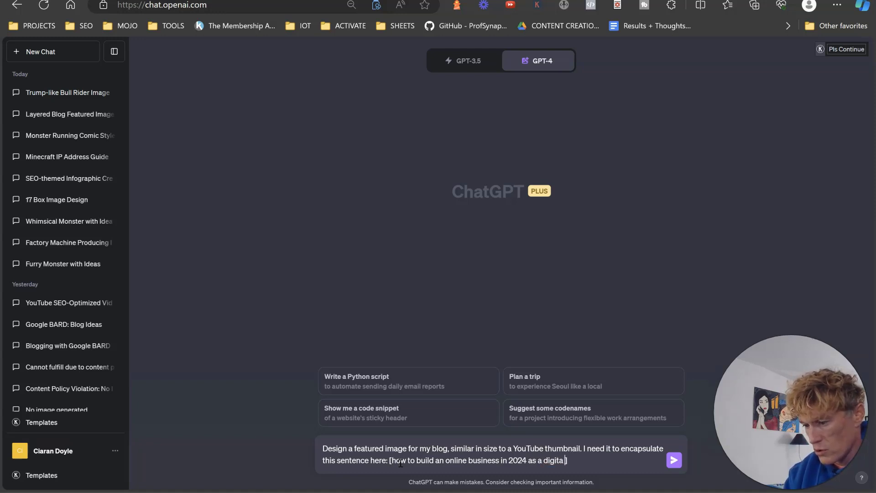
type("l mo==n")
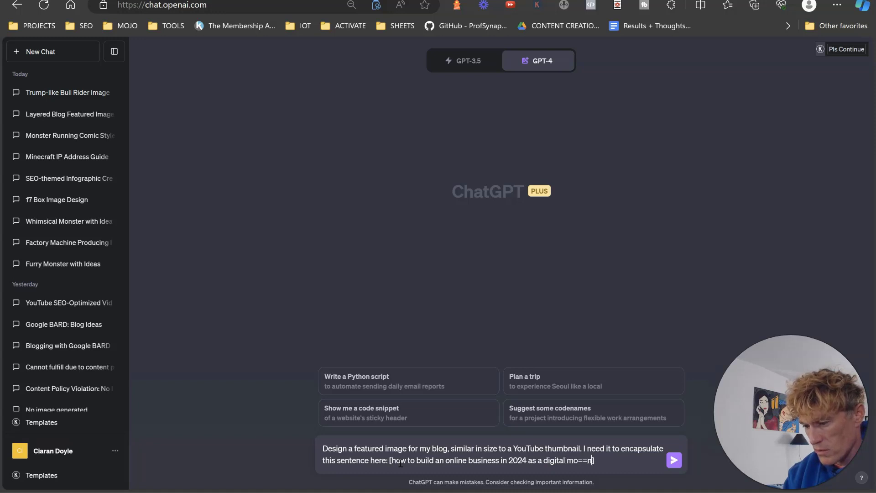
type("omad")
key("Return")
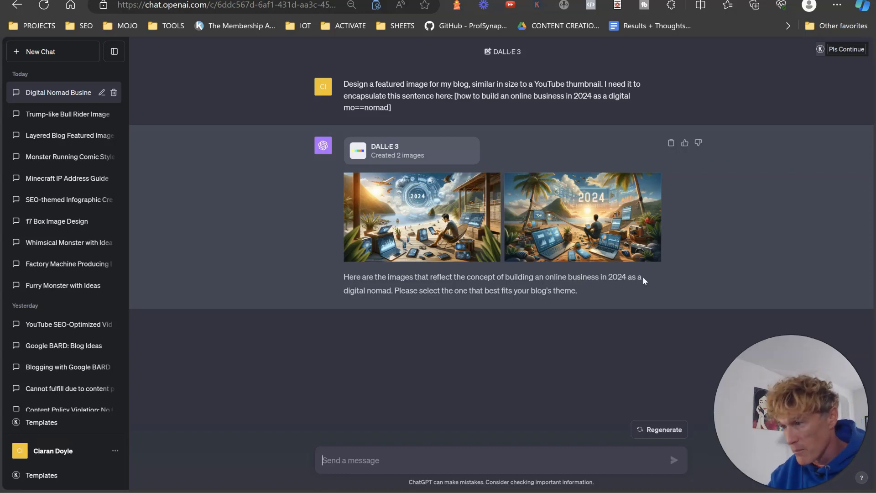
Step: Enlarge both generated digital nomad images to examine their details
left_click(583, 211)
key("Escape")
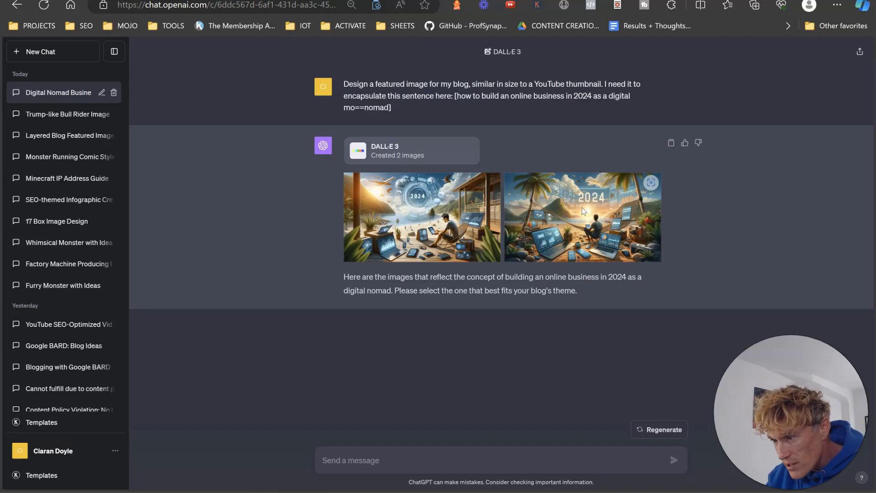
left_click(545, 237)
key("Escape")
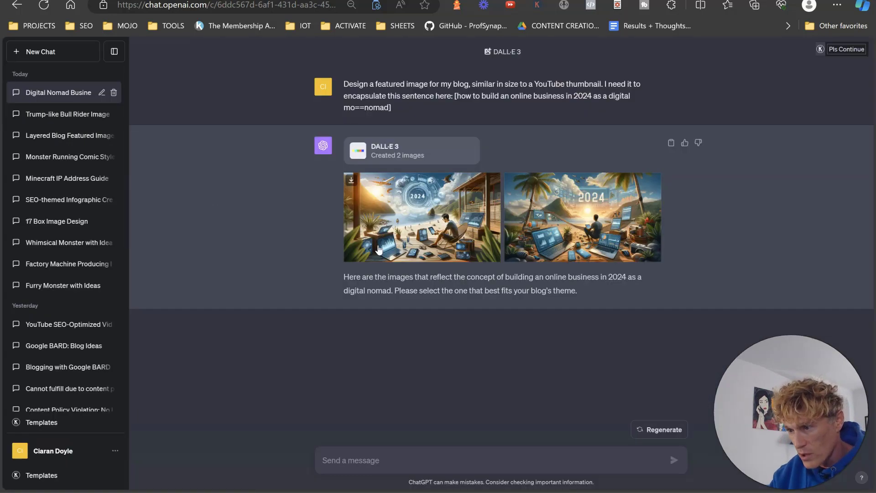
left_click(408, 216)
key("Escape")
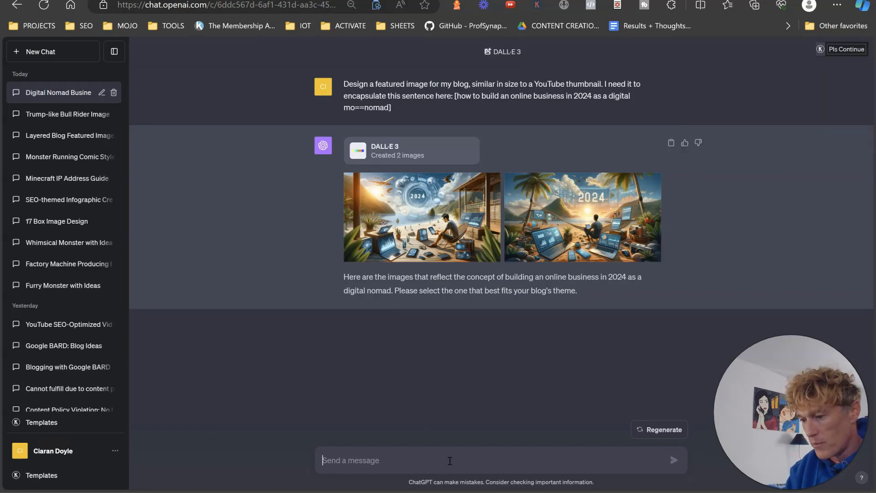
Step: Send the follow-up request "i only want one laptop in the image"
type("i only want one laptop in the imag")
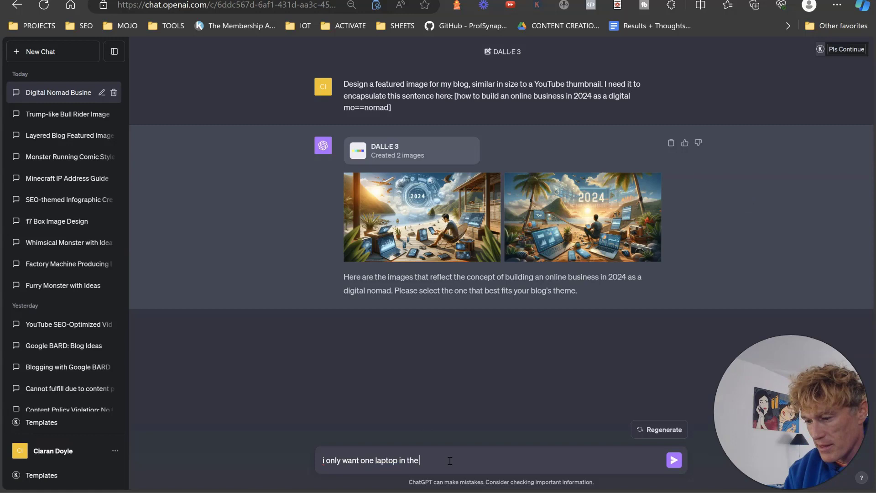
type("e")
key("Return")
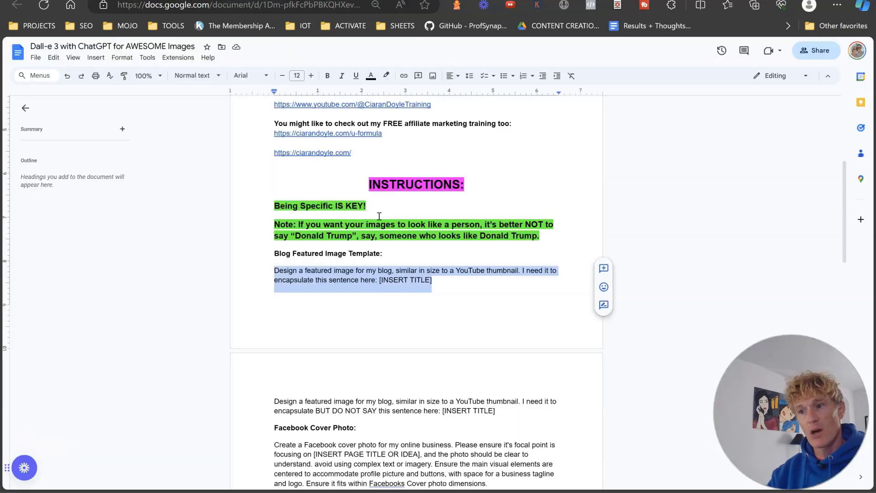
Step: Copy the blog featured image template containing "BUT DO NOT SAY this sentence here: [INSERT TITLE]" from the document
scroll(381, 218, "down", 1)
scroll(381, 218, "down", 3)
scroll(387, 256, "up", 1)
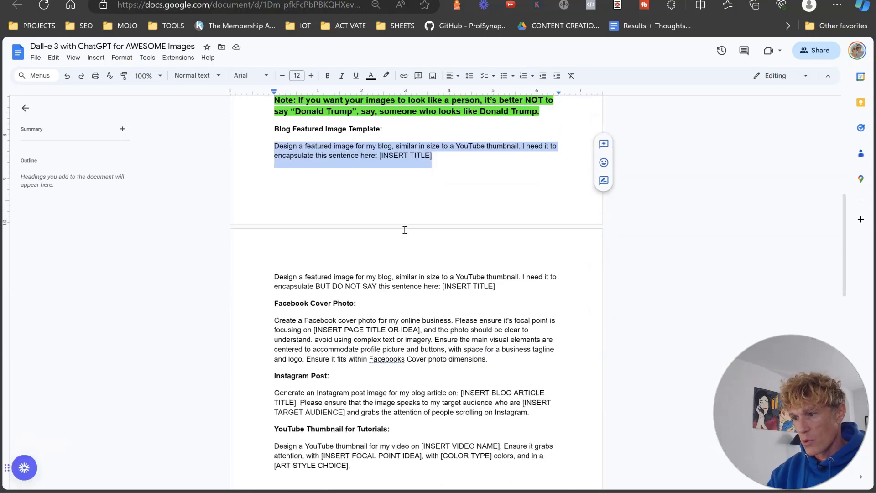
scroll(405, 228, "down", 1)
scroll(406, 228, "down", 1)
scroll(424, 231, "up", 2)
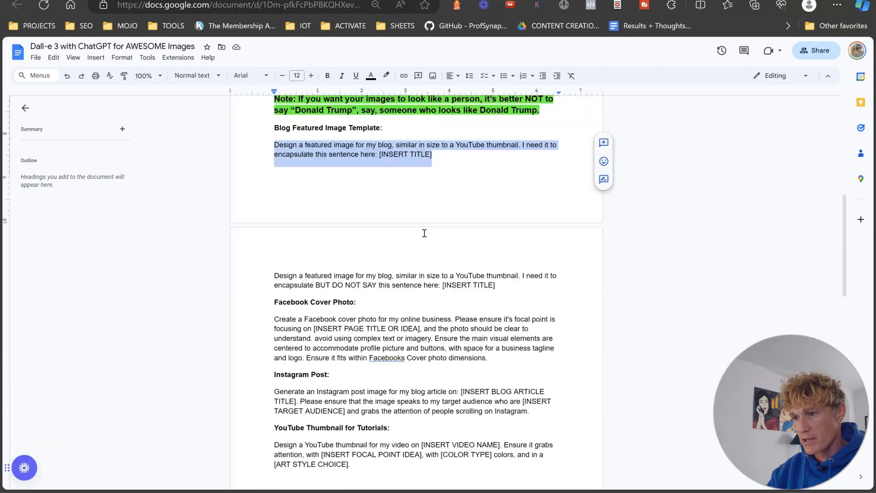
left_click(463, 237)
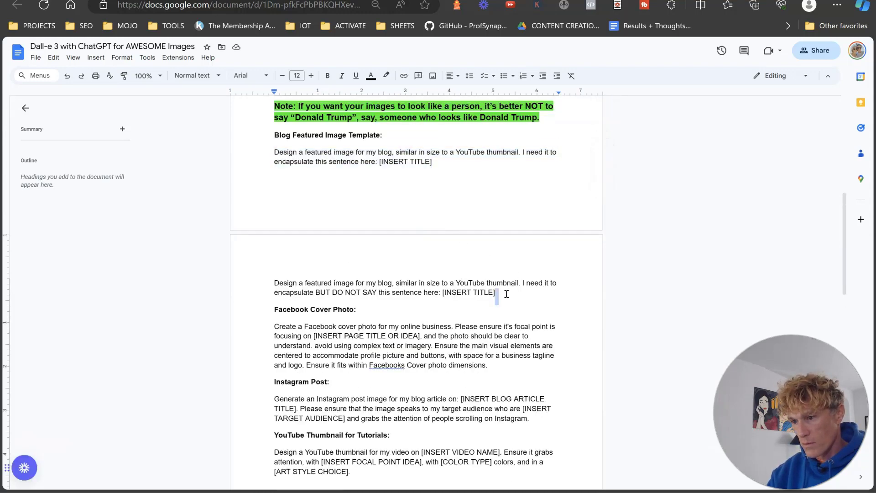
left_click_drag(496, 295, 268, 274)
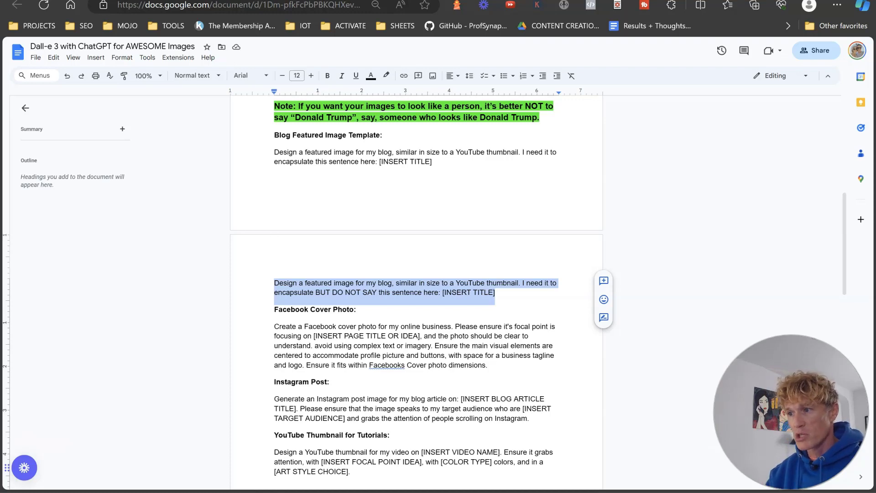
Step: Switch to ChatGPT and enlarge the revised image of the woman in the reclining chair to examine it
key("ctrl+Tab")
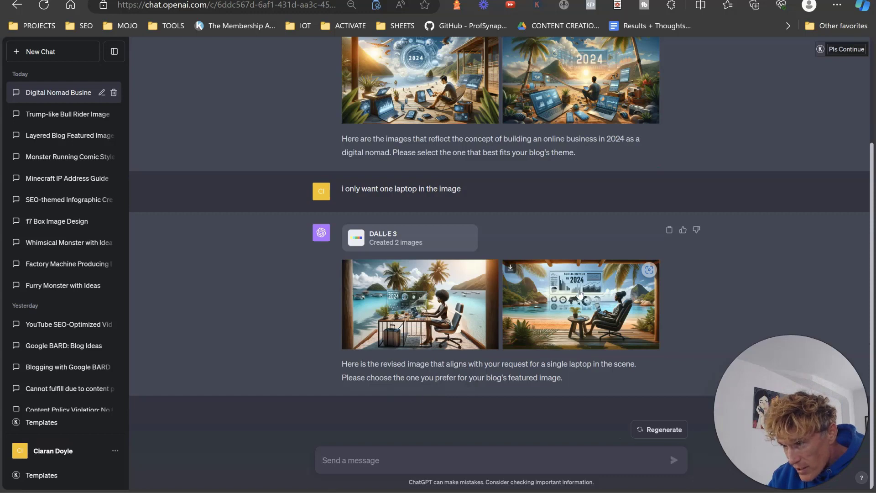
left_click(578, 293)
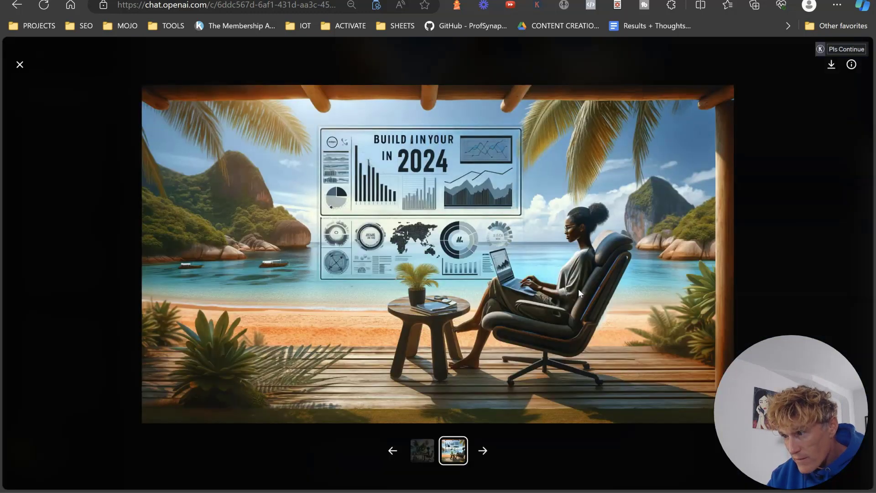
left_click(19, 64)
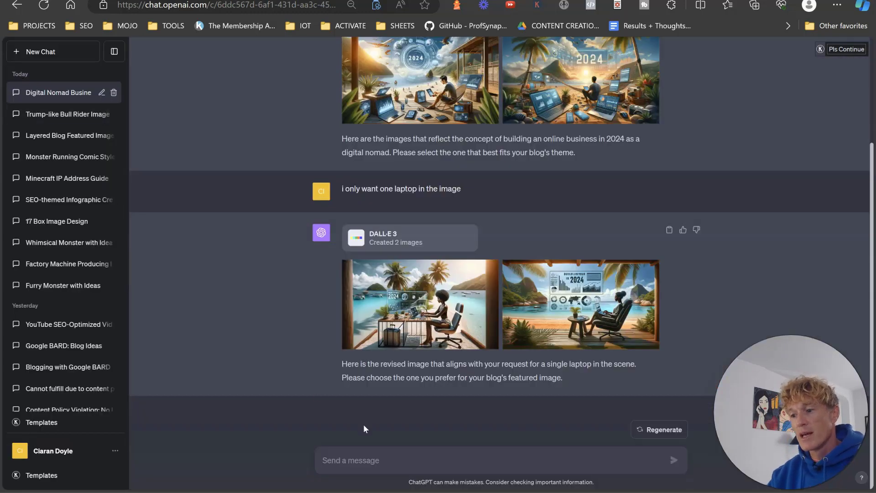
Step: Paste the template into the chat message and copy the blog title from the first prompt, leaving out its mistyped ending
left_click(365, 453)
key("ctrl+v")
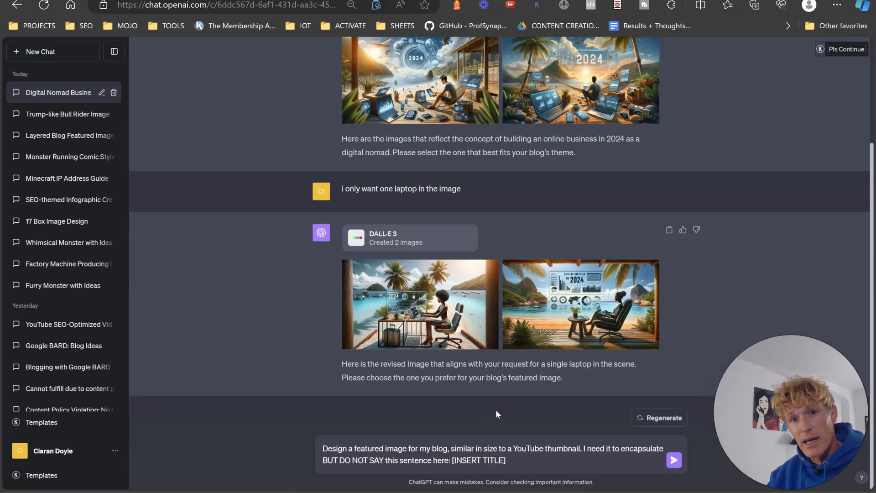
scroll(600, 153, "up", 3)
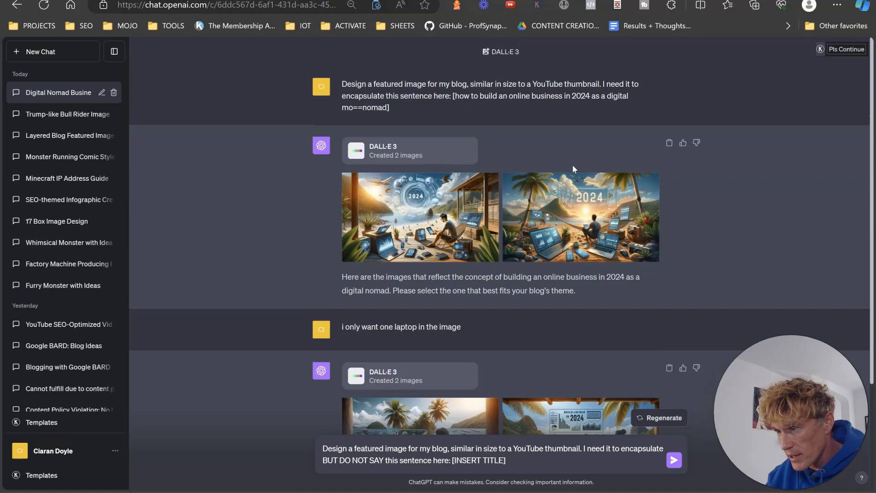
left_click_drag(455, 96, 629, 100)
key("ctrl+c")
scroll(488, 285, "down", 3)
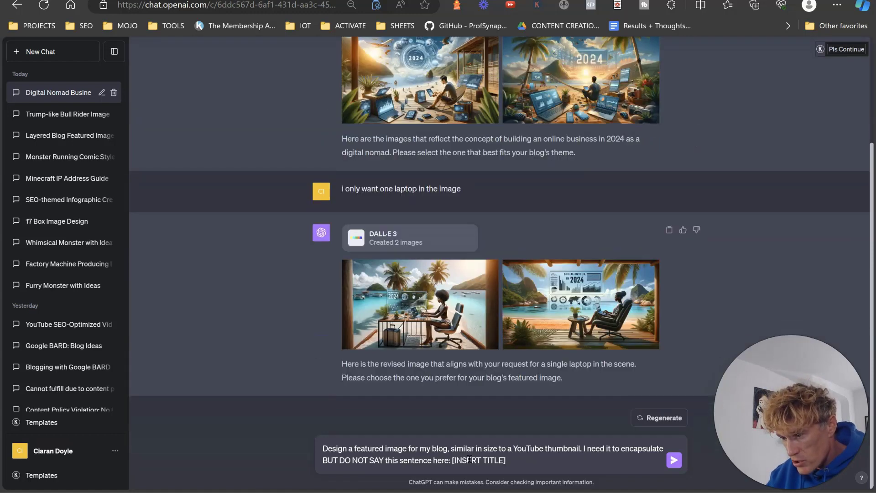
Step: Replace the INSERT TITLE placeholder with "how to build an online business in 2024 as a digital nomad" and send the prompt
left_click_drag(503, 461, 454, 461)
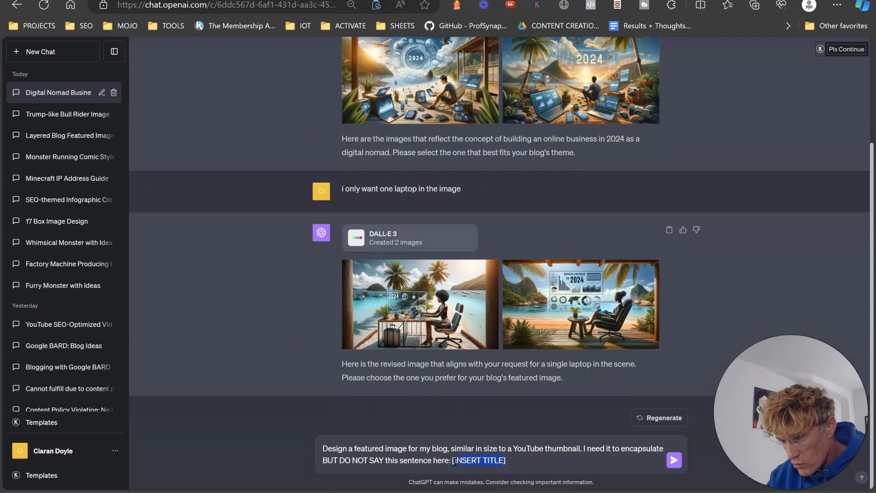
key("ctrl+v")
mouse_move(532, 492)
type("noma")
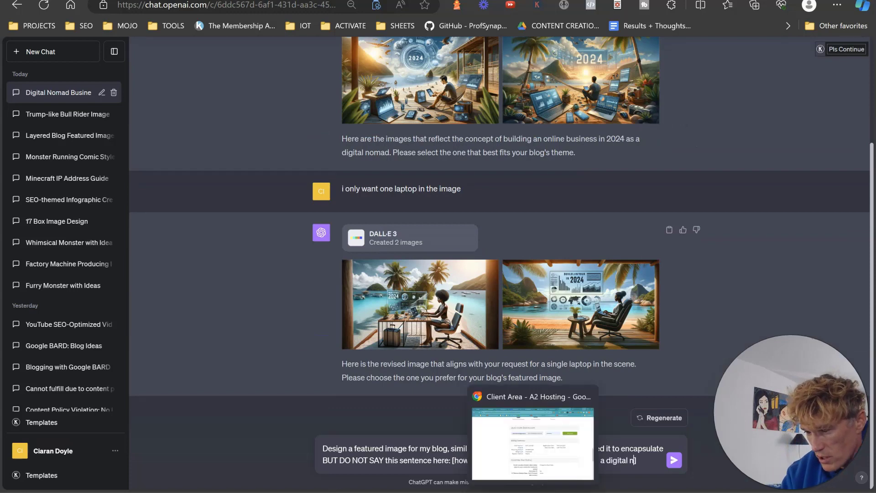
type("d")
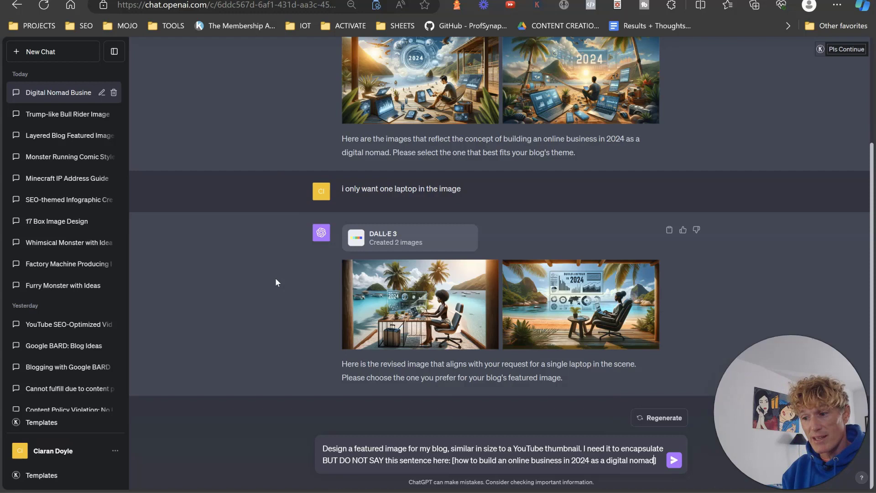
key("Return")
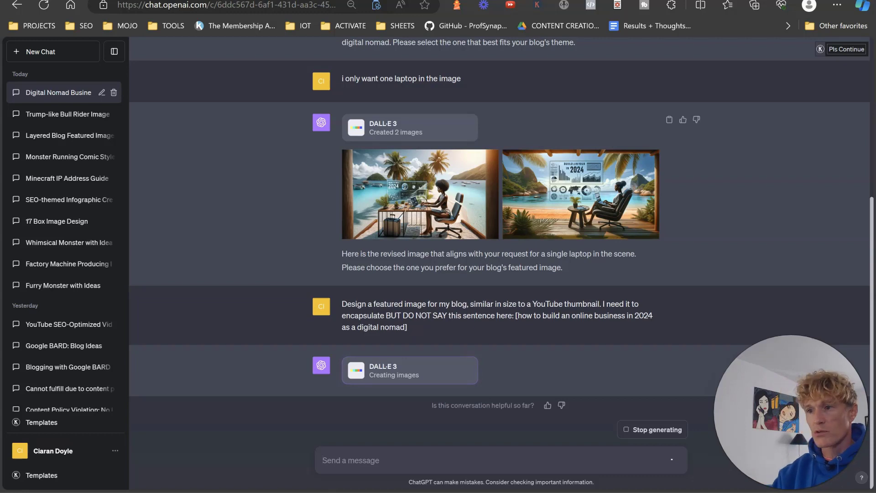
Step: Switch to the Google Docs document and copy the Facebook Cover Photo template paragraph
key("ctrl+Tab")
scroll(342, 175, "down", 3)
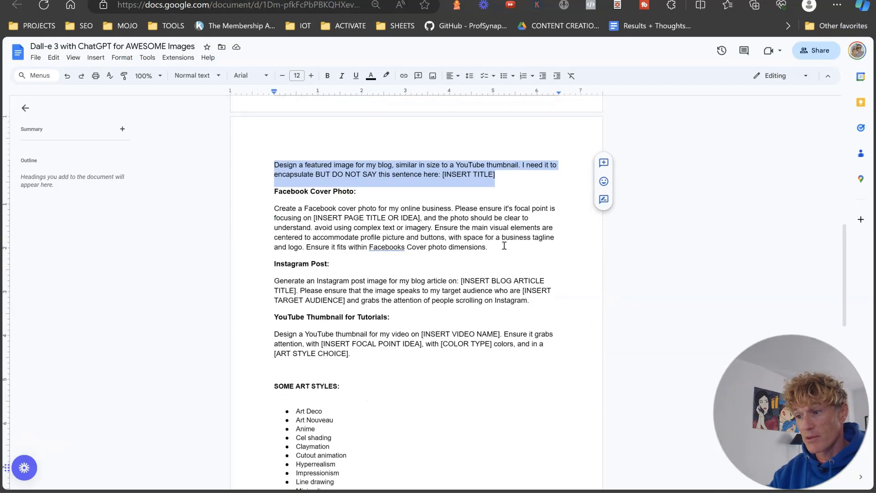
left_click_drag(488, 250, 268, 211)
right_click(322, 214)
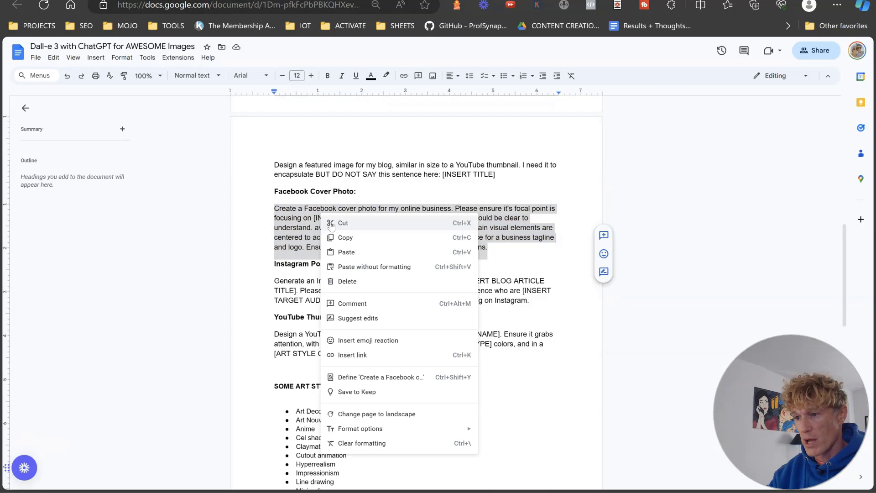
left_click(371, 238)
Step: Switch to the Facebook Cover design in Canva and add a blank second page
key("ctrl+Tab")
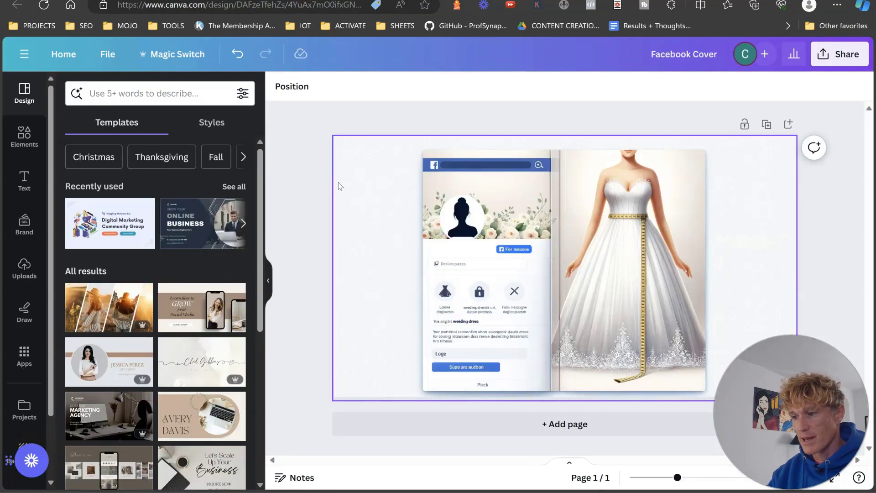
left_click(576, 423)
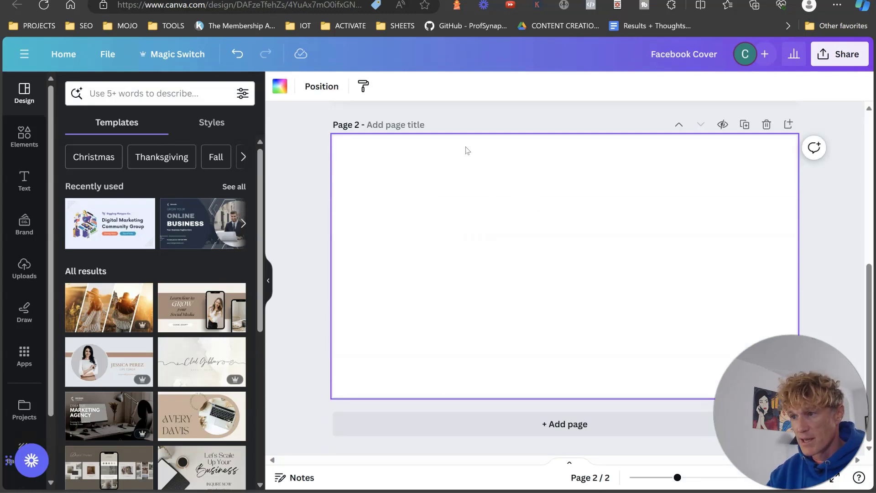
Step: Switch to ChatGPT and enlarge both newly generated beach images to examine their details
key("ctrl+Tab")
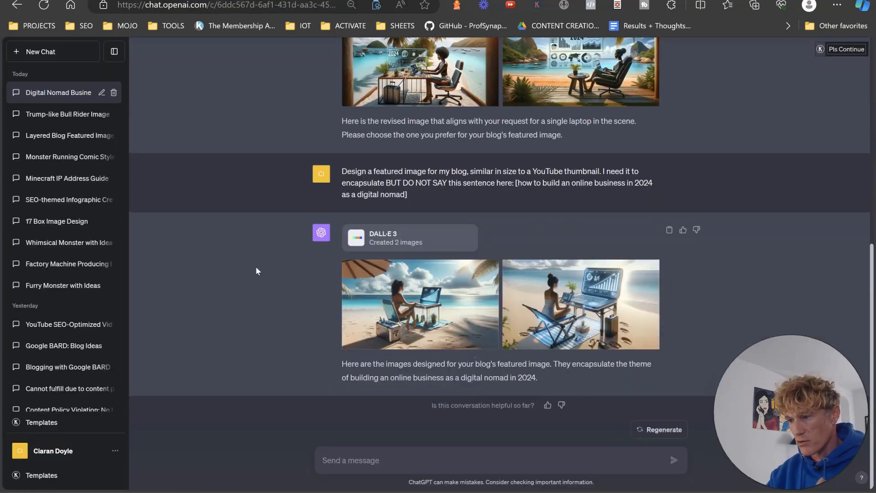
left_click(425, 312)
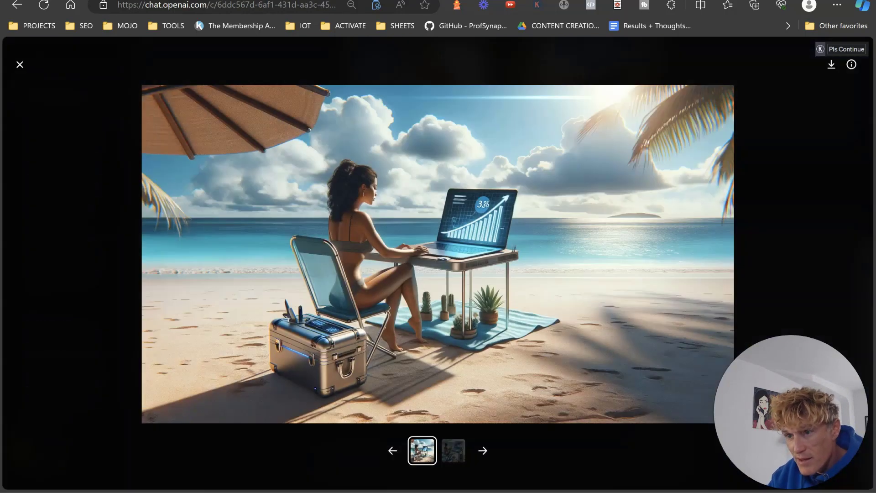
left_click(20, 64)
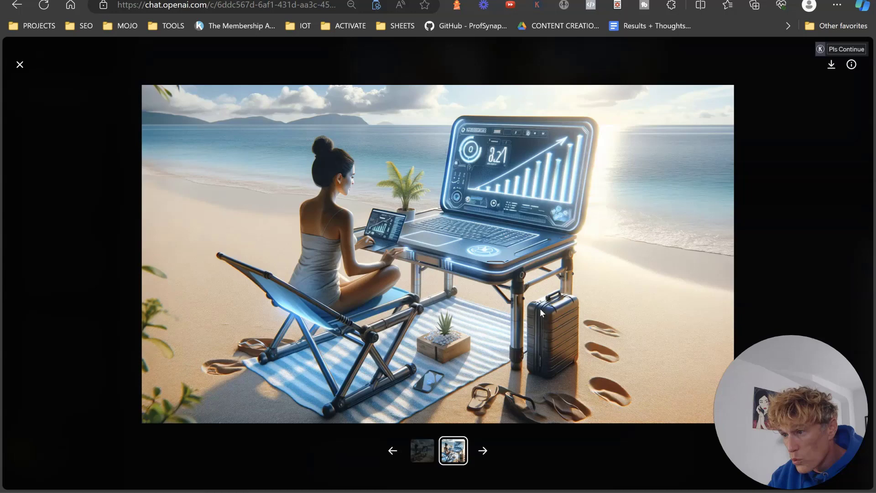
left_click(20, 65)
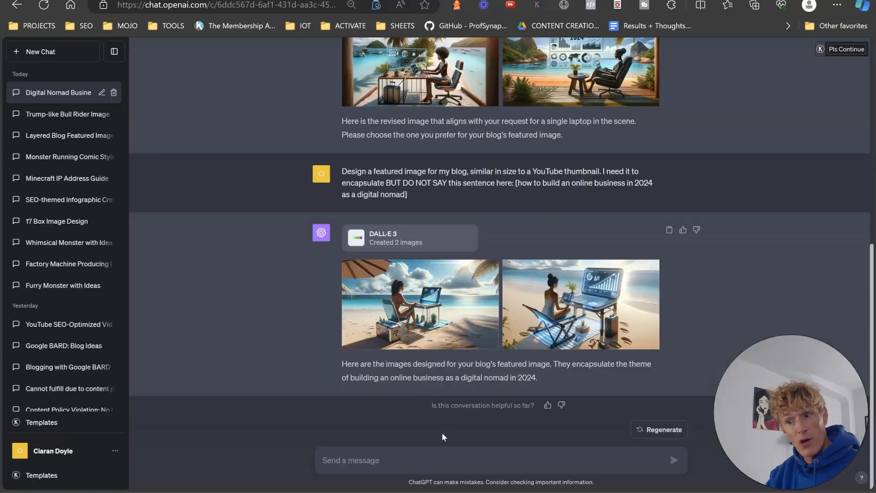
Step: Paste the Facebook cover template, replace its page title placeholder with "online business for digital nomads", and send the prompt
key("ctrl+v")
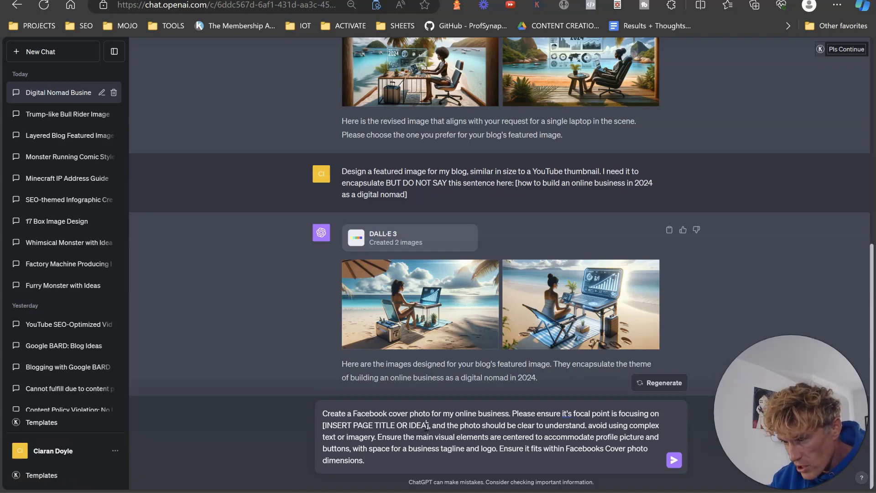
left_click_drag(427, 425, 323, 425)
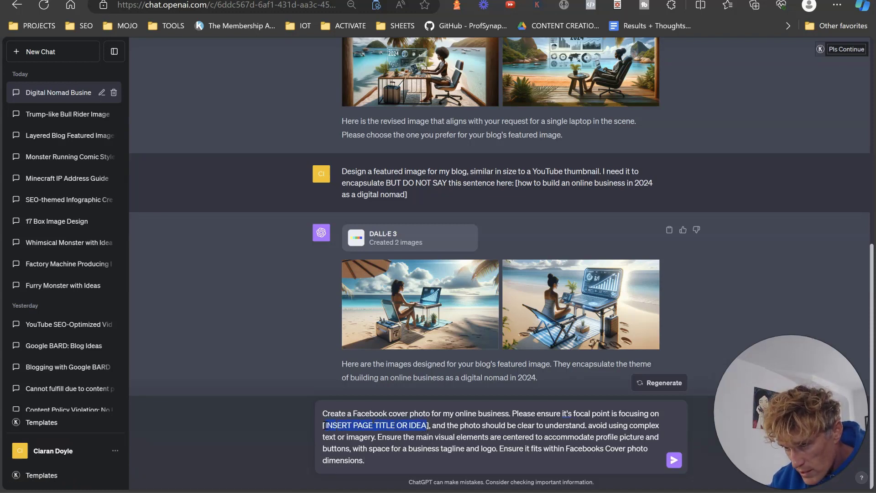
type("online busines")
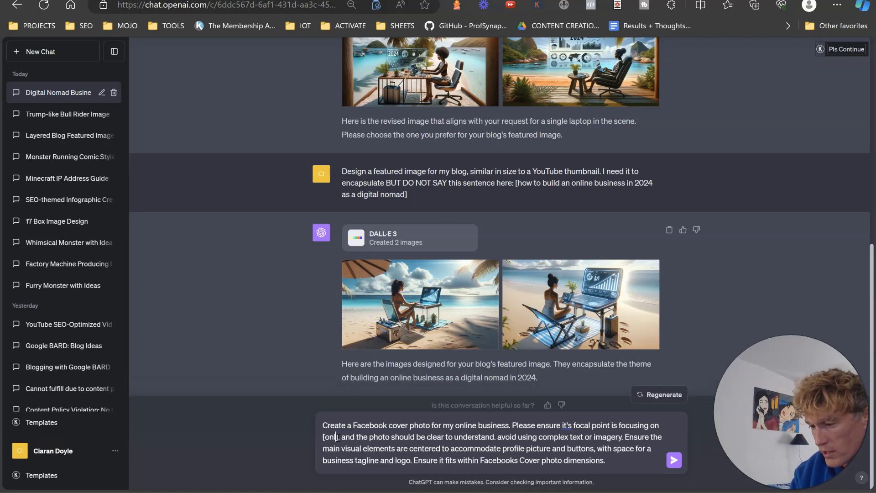
type("s for digi")
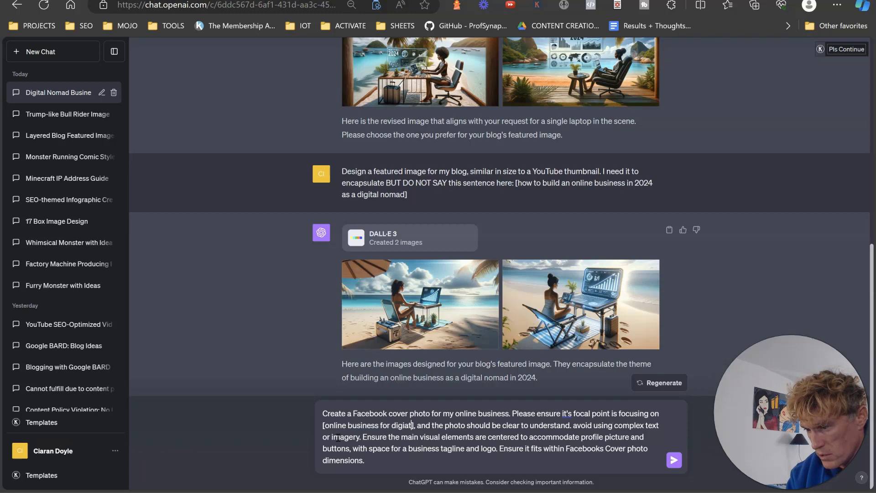
type("tal nomads")
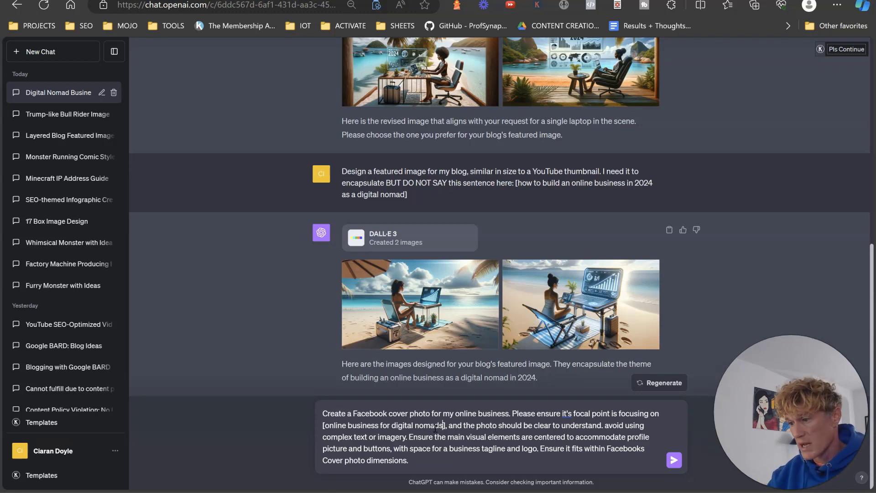
left_click(673, 460)
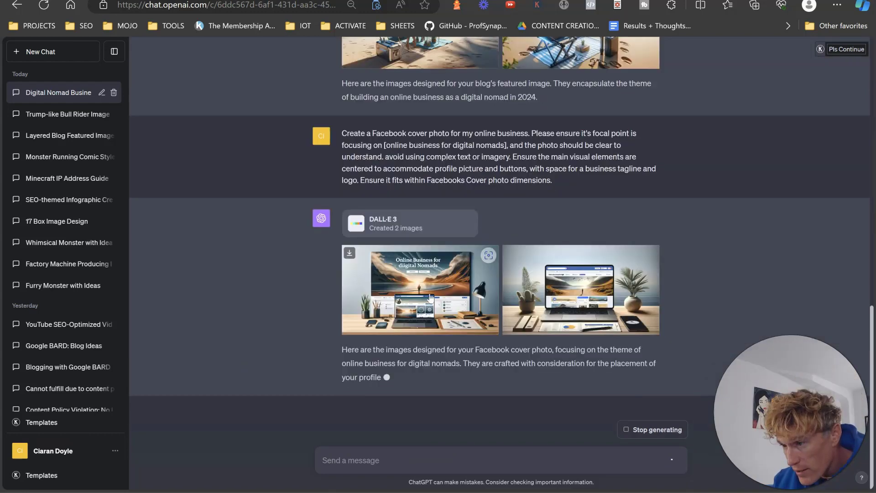
Step: Enlarge the first generated Facebook cover image and copy the image
left_click(432, 287)
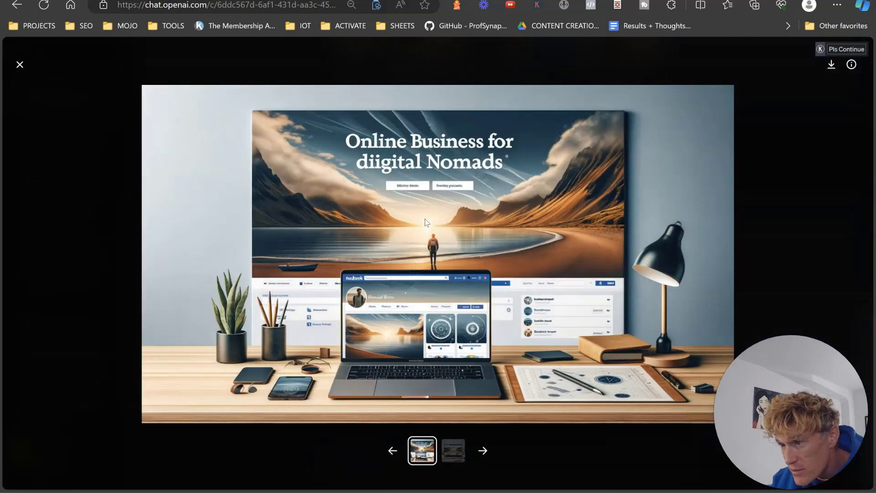
right_click(425, 207)
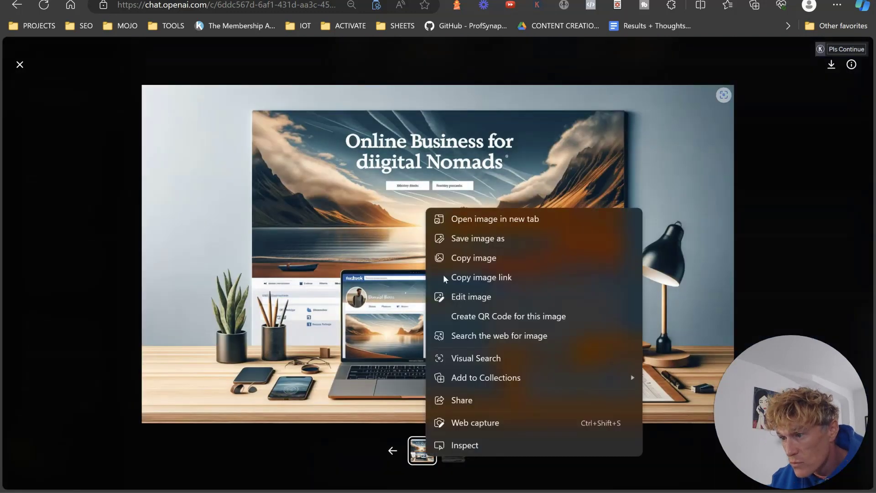
left_click(473, 261)
Step: Switch to Canva, paste the copied cover image onto page 2, and enlarge it to fill the page
key("ctrl+Tab")
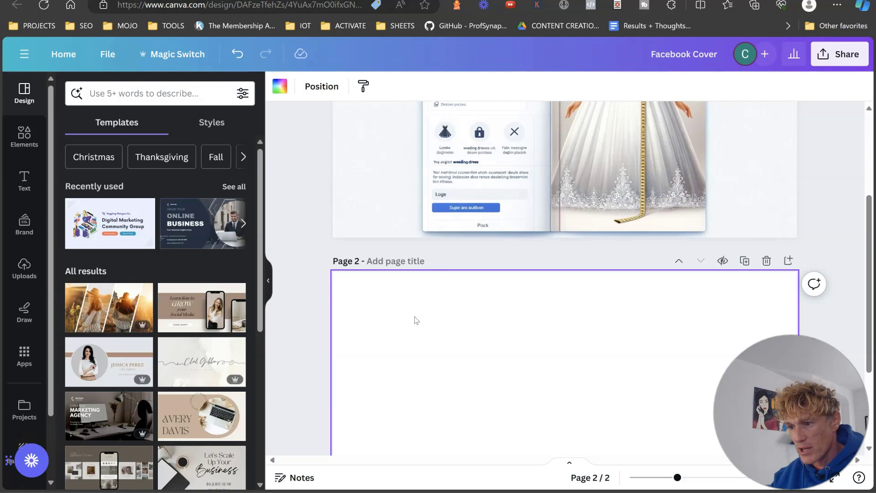
scroll(424, 254, "down", 3)
key("ctrl+v")
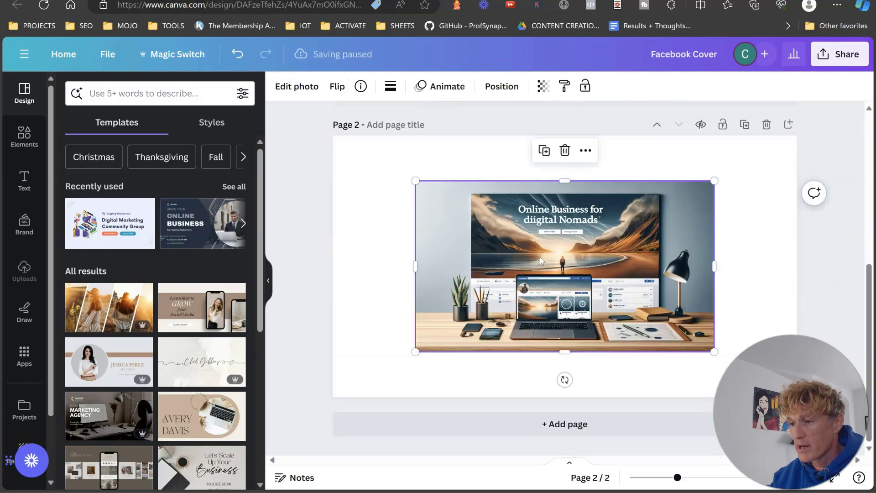
left_click_drag(540, 256, 458, 212)
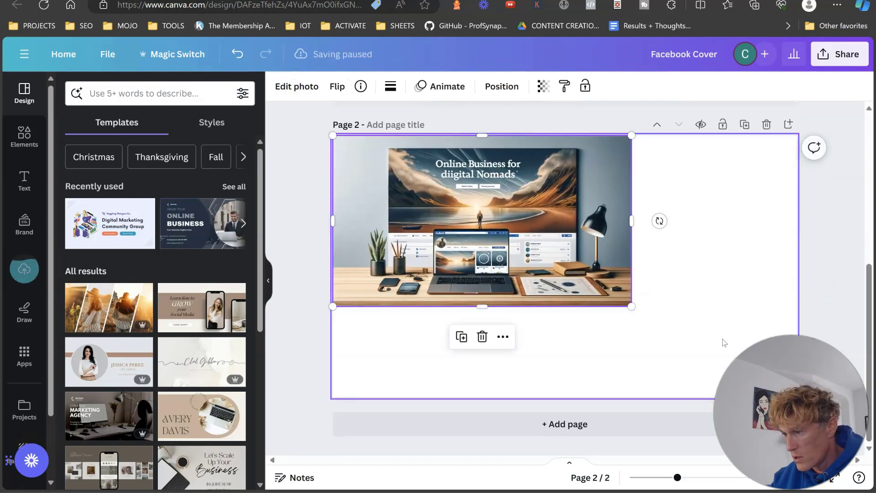
left_click_drag(631, 306, 814, 415)
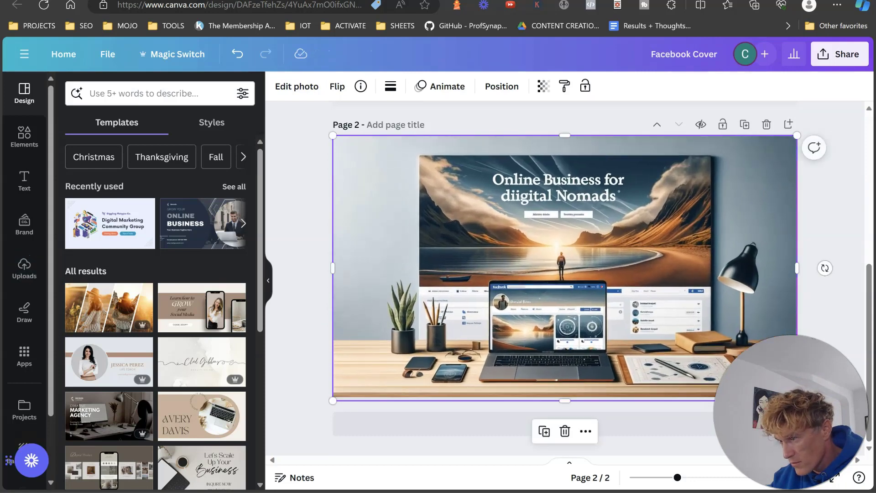
left_click(295, 207)
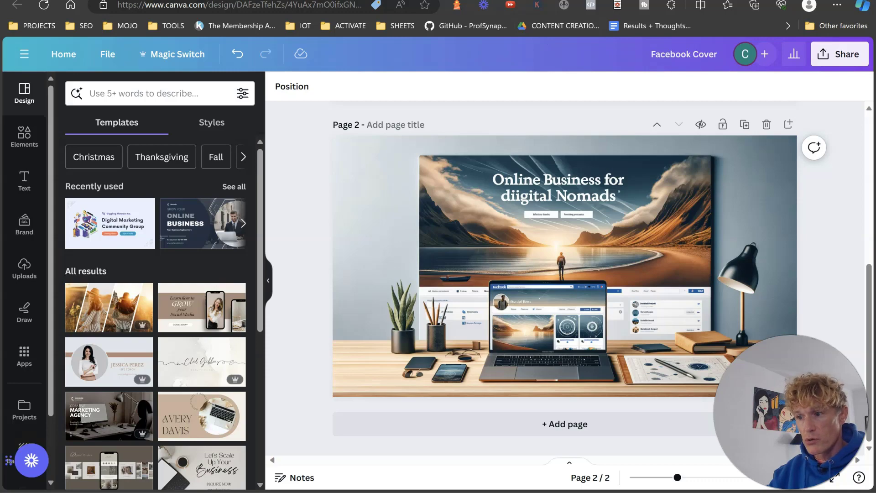
Step: Copy the Instagram post prompt template from the Google Docs document and paste it into the ChatGPT message
key("ctrl+Tab")
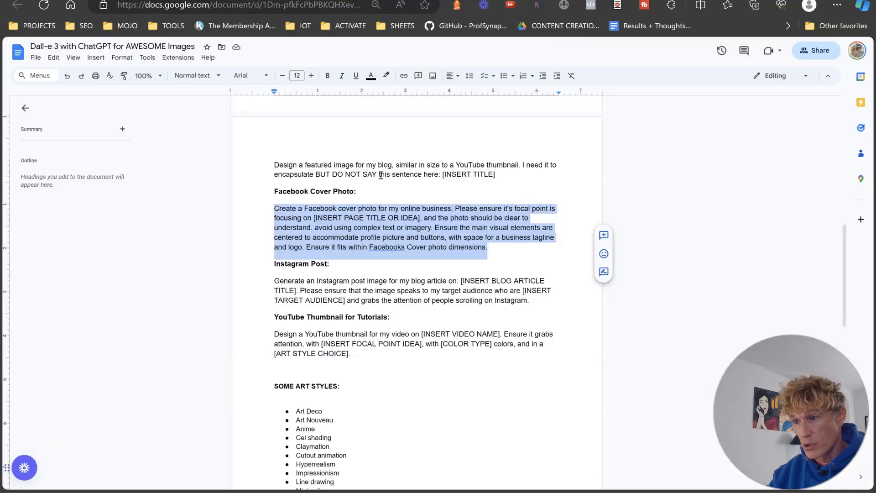
left_click_drag(377, 174, 331, 174)
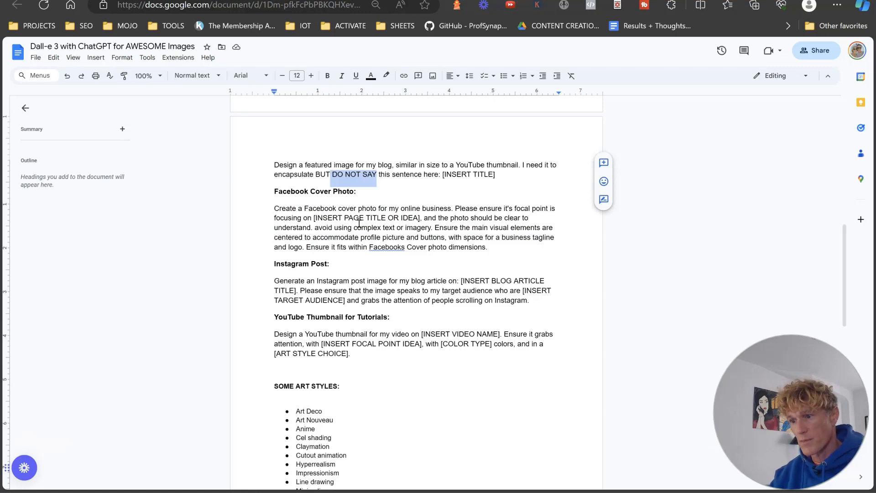
scroll(410, 226, "down", 2)
left_click_drag(530, 241, 262, 222)
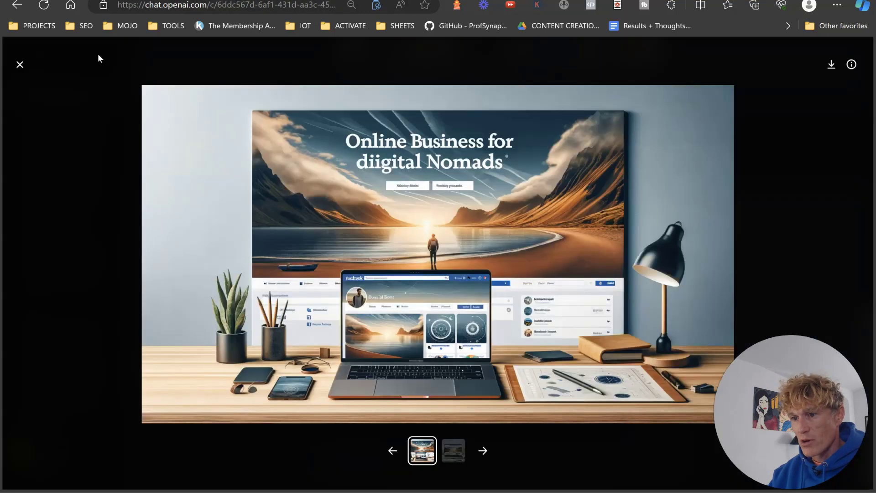
left_click(19, 65)
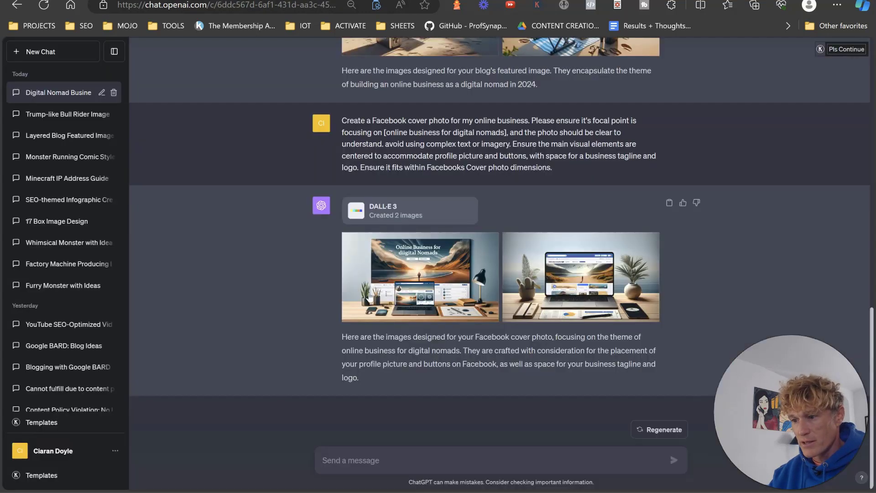
key("ctrl+v")
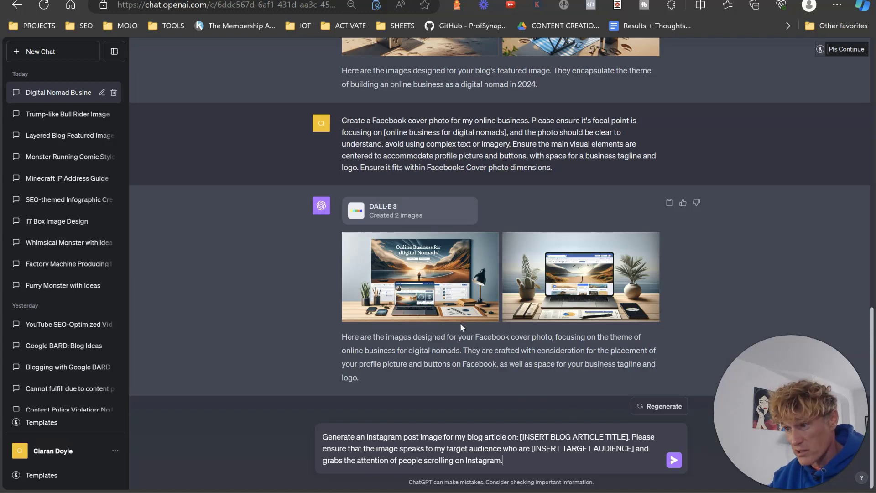
Step: Replace the blog article title placeholder with "building an online business as a digital nomad in 2024." copied from the earlier reply
scroll(478, 308, "up", 3)
left_click_drag(537, 220, 351, 222)
key("ctrl+c")
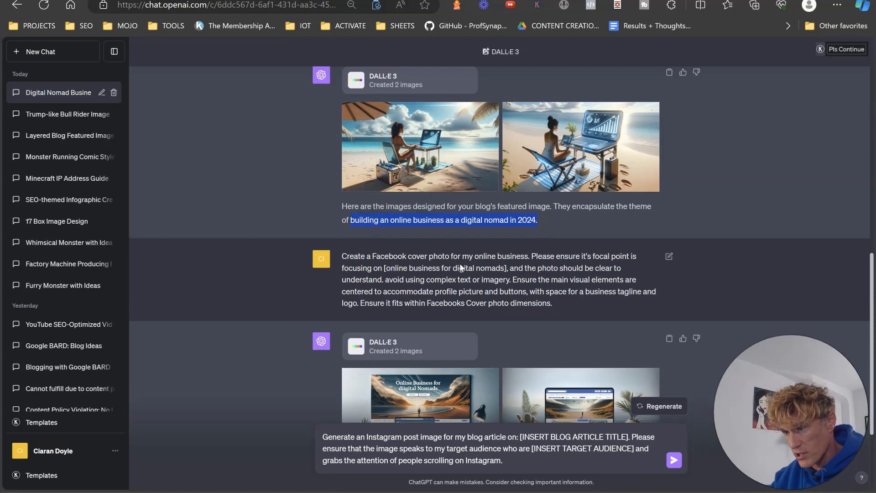
scroll(669, 256, "down", 3)
left_click_drag(627, 437, 553, 437)
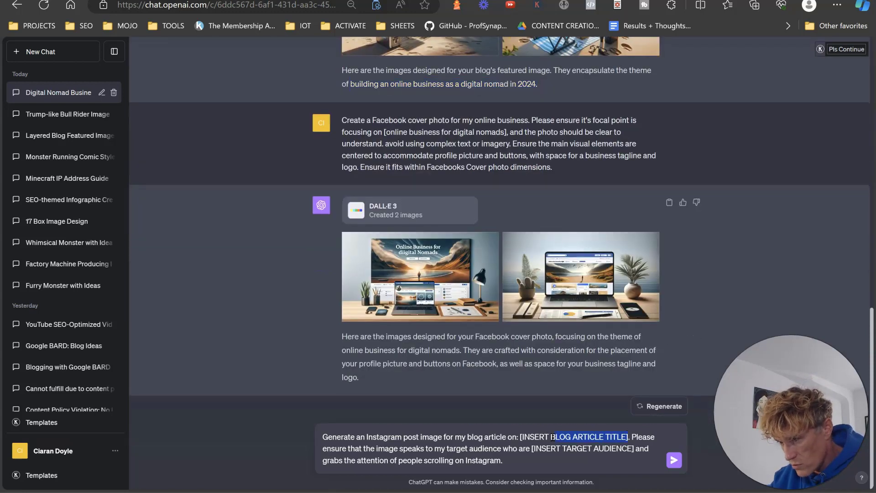
key("ctrl+v")
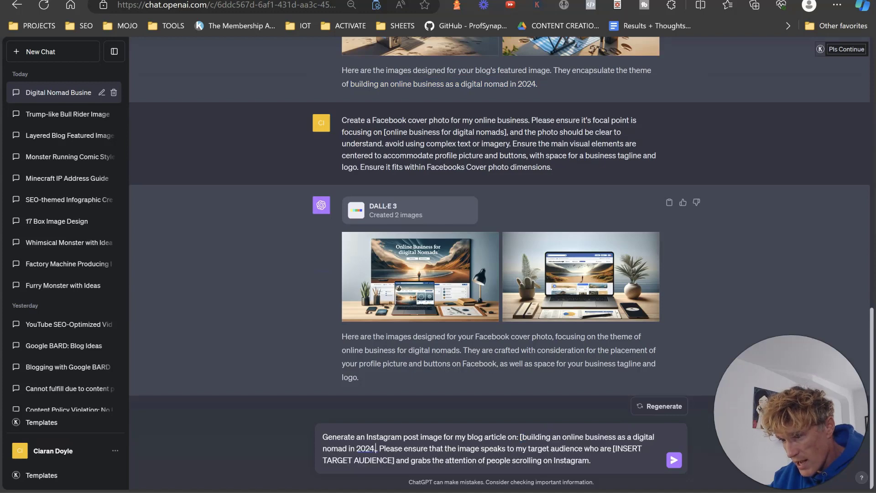
Step: Replace the target audience placeholder with "people who want to leave the 9-5" and send the Instagram prompt
mouse_move(370, 492)
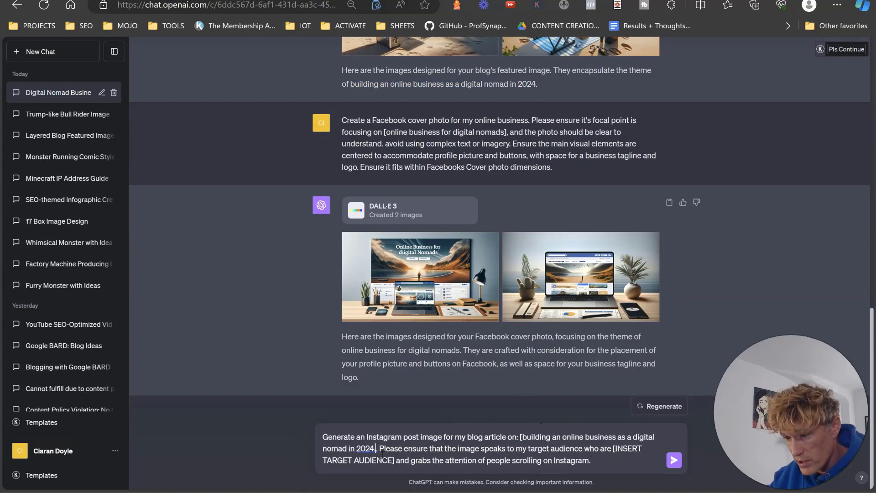
left_click_drag(392, 460, 619, 448)
key("BackSpace")
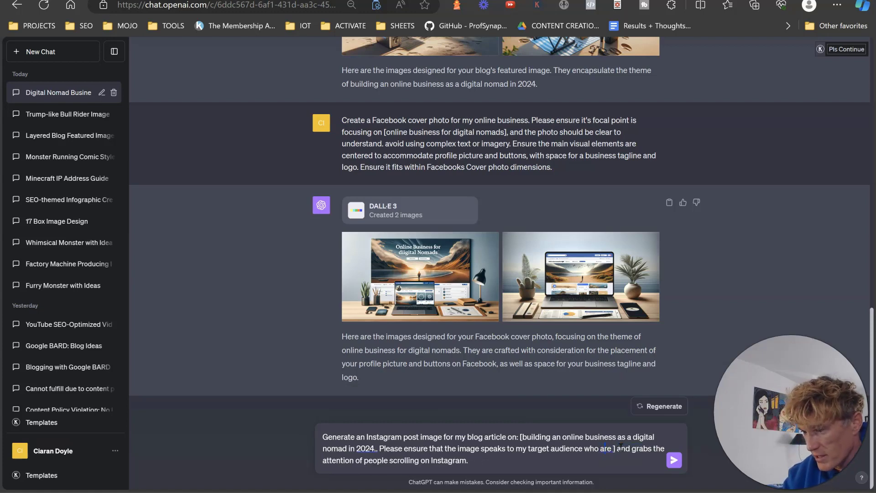
type("[people w")
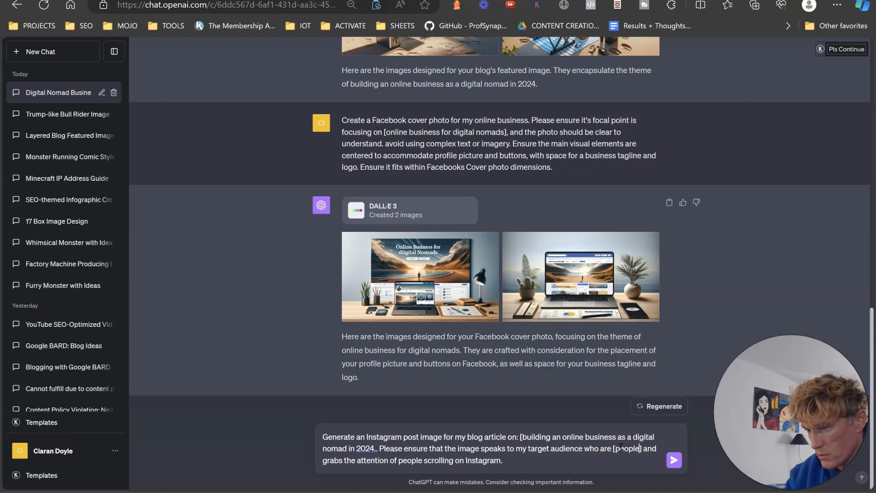
type("ho want to")
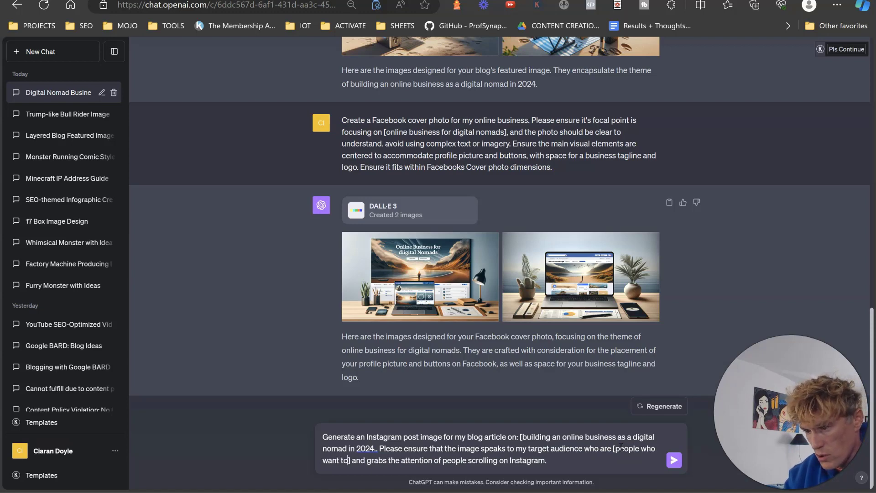
type(" leave the")
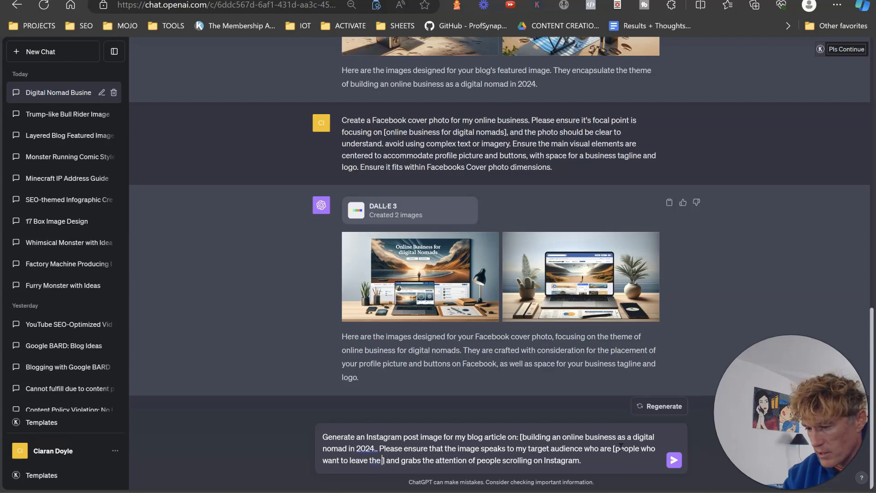
type(" 9-5")
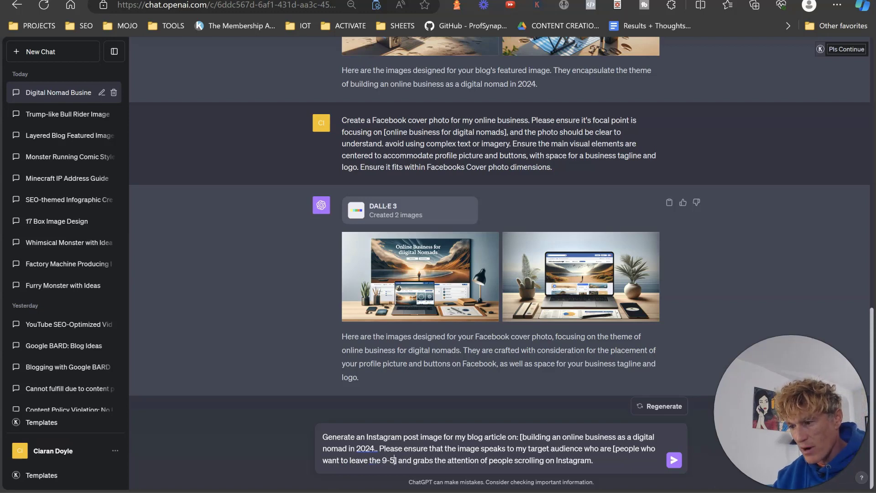
left_click(673, 461)
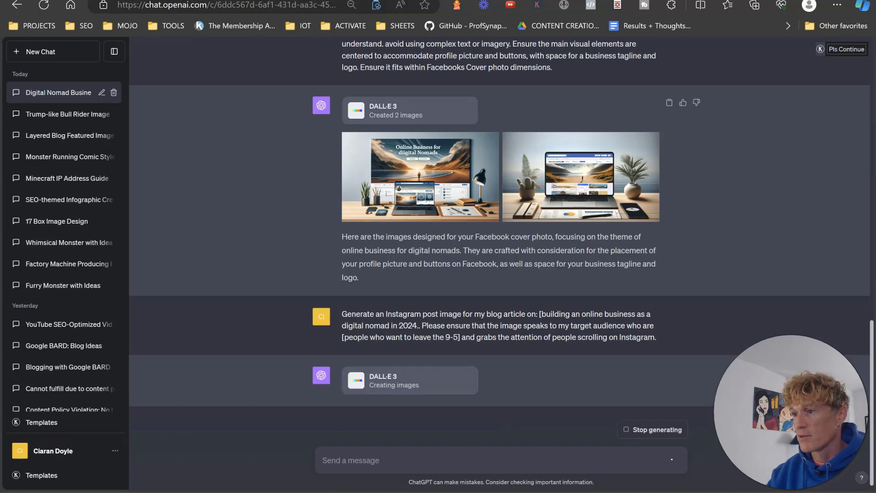
Step: Check the blank Instagram post design in Canva, return to ChatGPT, and enlarge and copy the first generated Instagram image
key("ctrl+Tab")
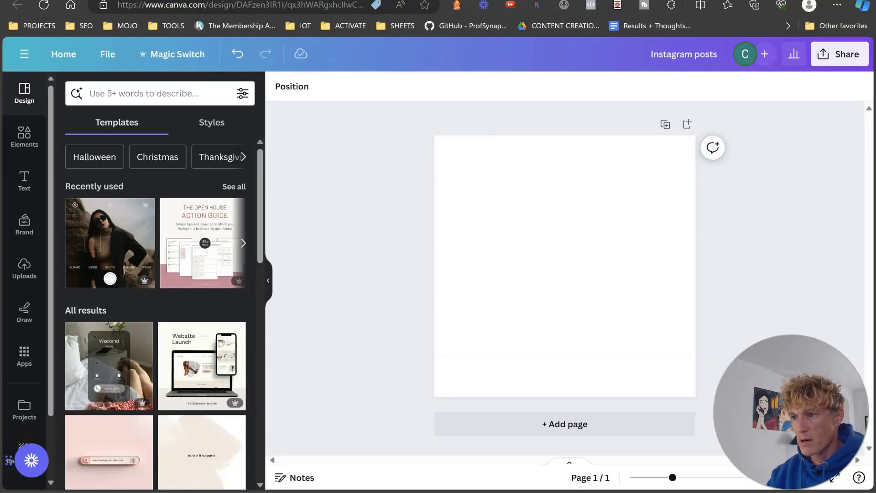
key("ctrl+shift+Tab")
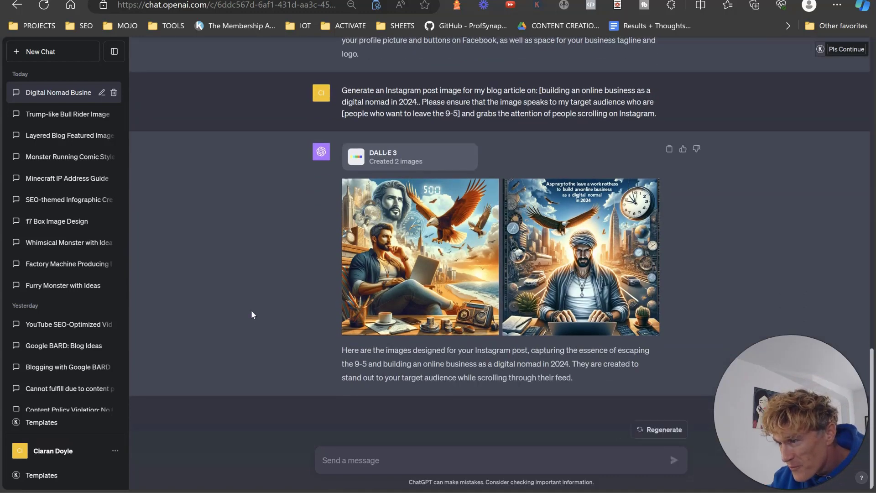
left_click(423, 247)
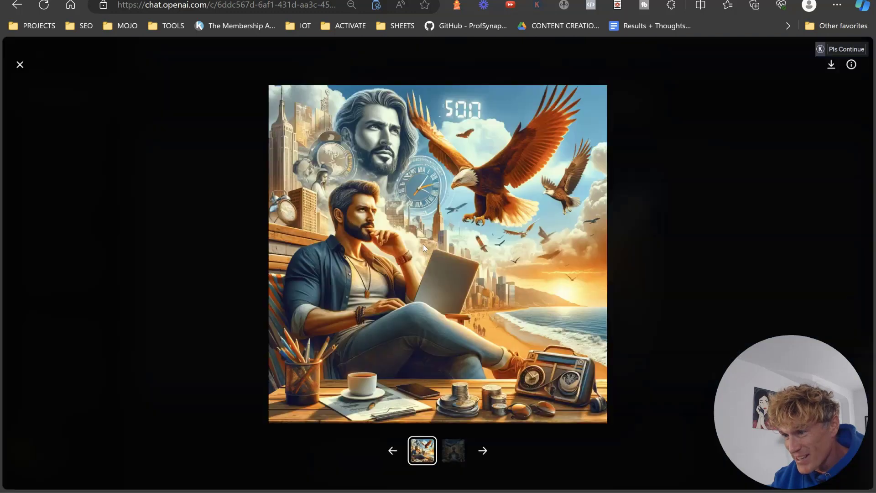
right_click(439, 224)
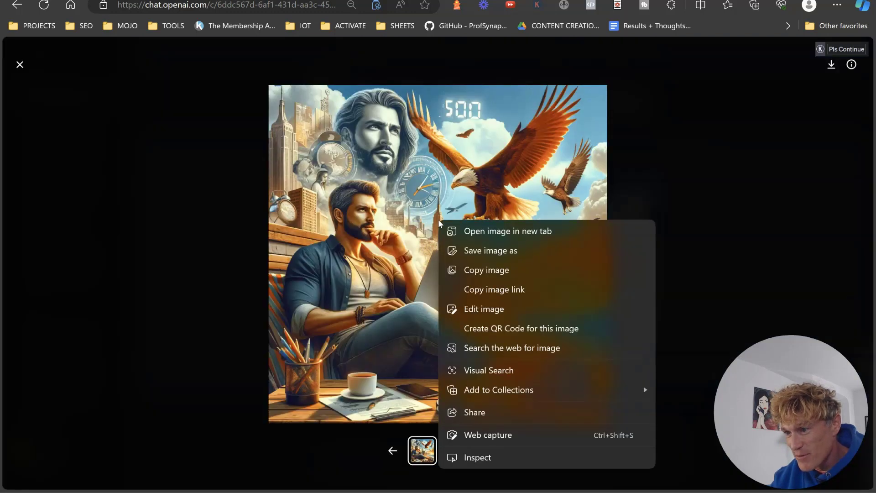
left_click(488, 271)
Step: Switch to the Canva Instagram post design, paste the copied image, and enlarge it to fill the page
key("ctrl+Tab")
key("ctrl+Tab")
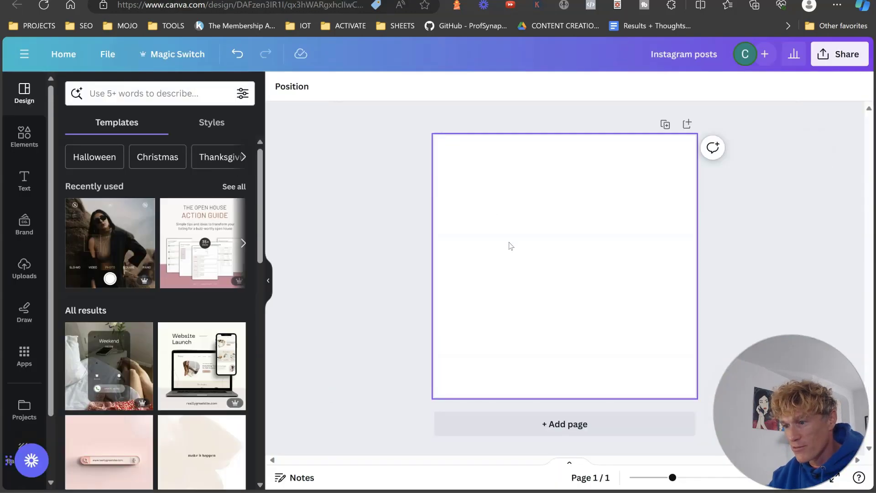
key("ctrl+v")
left_click_drag(553, 254, 513, 206)
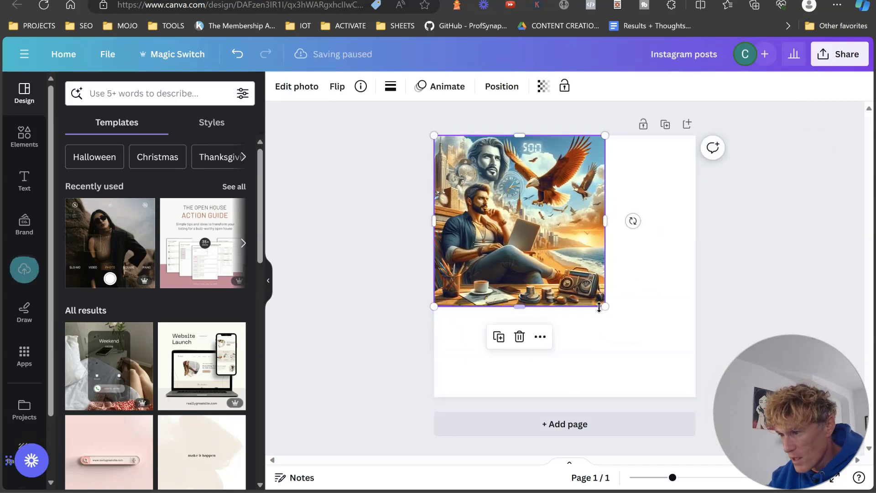
left_click_drag(605, 306, 685, 408)
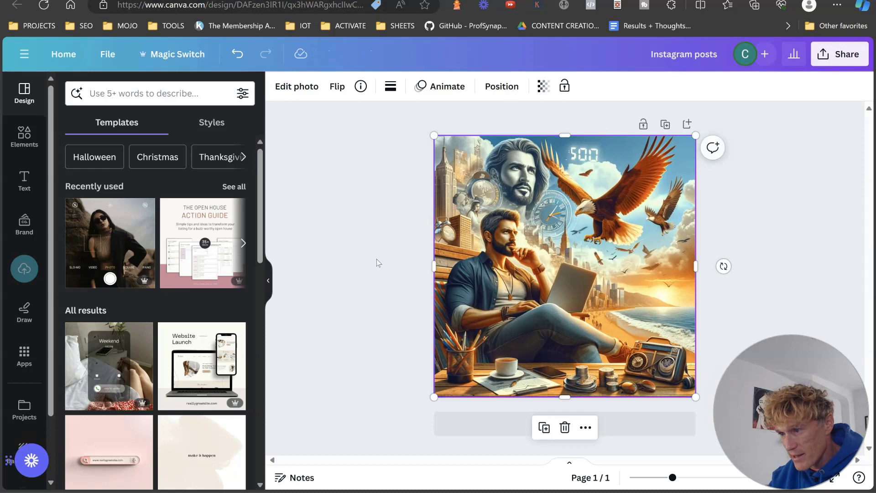
left_click(389, 254)
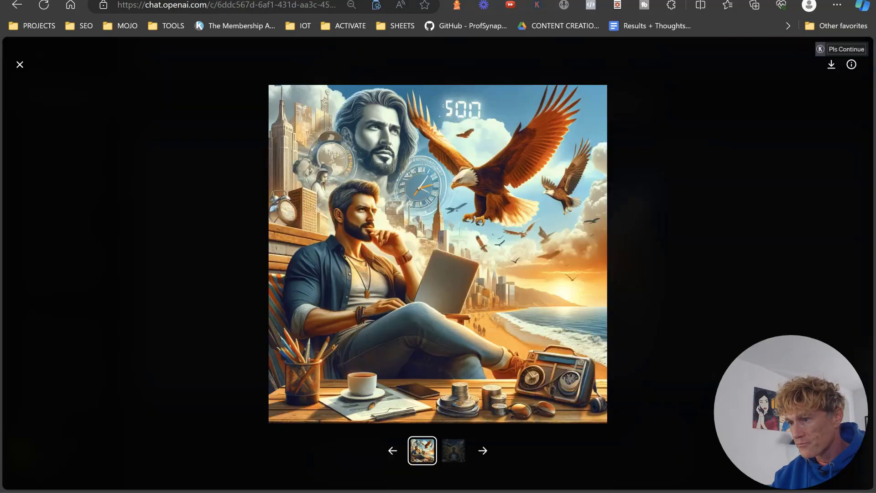
Step: Close the enlarged image in ChatGPT, copy the YouTube thumbnail template from Google Docs, and paste it into the ChatGPT message
left_click(20, 65)
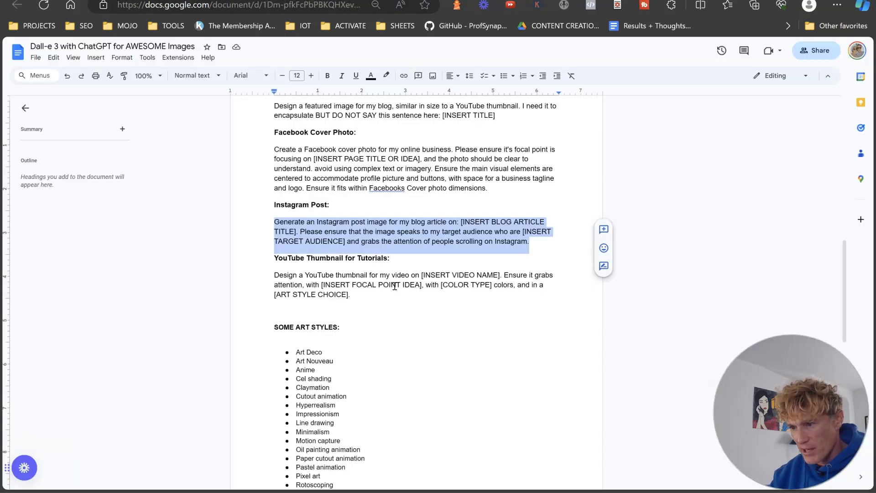
left_click_drag(375, 294, 267, 279)
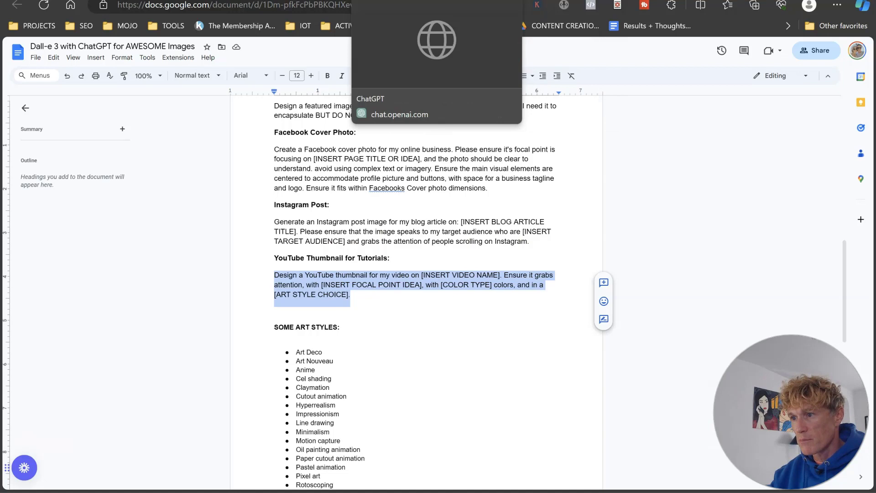
left_click(533, 0)
key("ctrl+v")
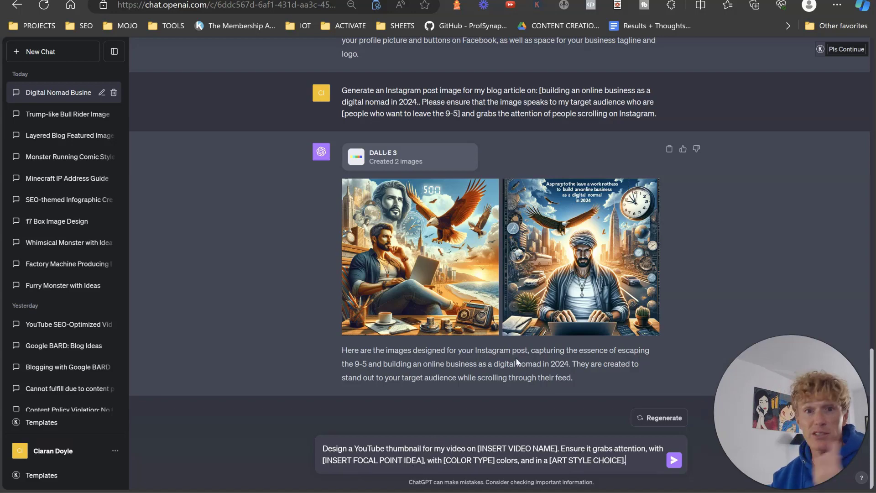
Step: Replace the video name placeholder with "building an online business as a digital nomad in 2024" copied from the earlier Instagram prompt
scroll(531, 334, "up", 5)
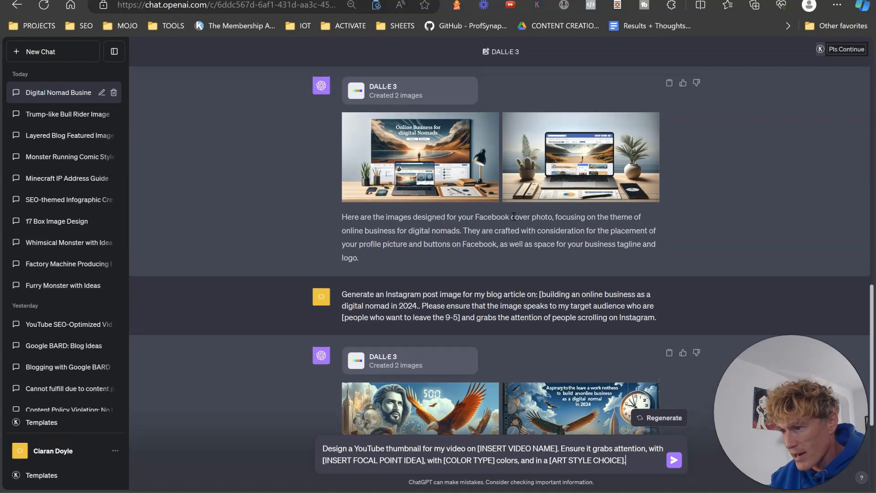
scroll(485, 292, "down", 2)
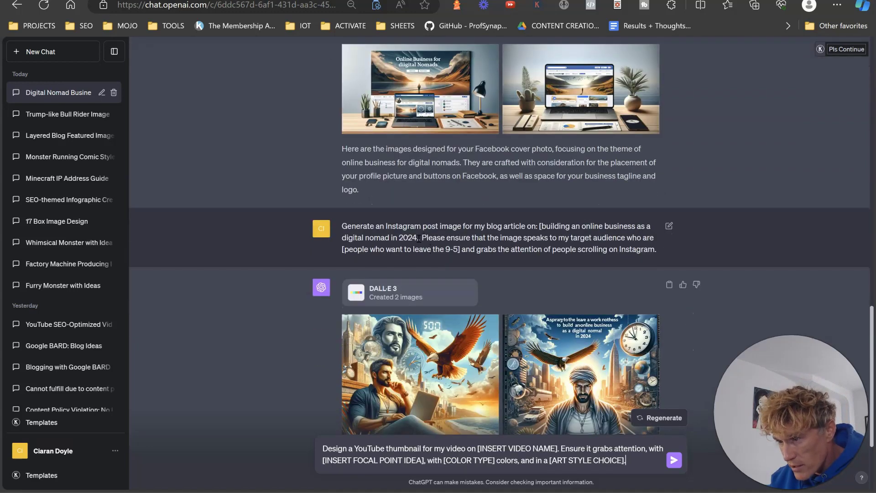
left_click_drag(416, 237, 542, 226)
right_click(550, 227)
left_click(579, 238)
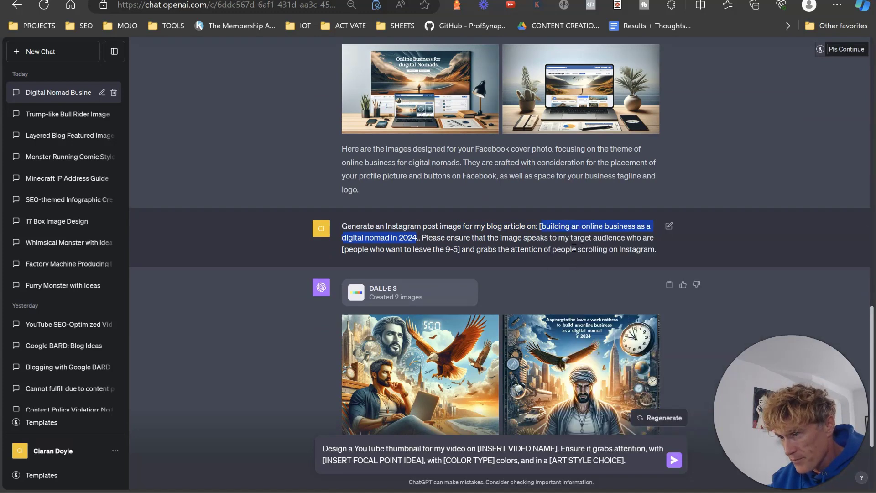
scroll(517, 431, "down", 3)
left_click_drag(556, 448, 480, 448)
key("ctrl+v")
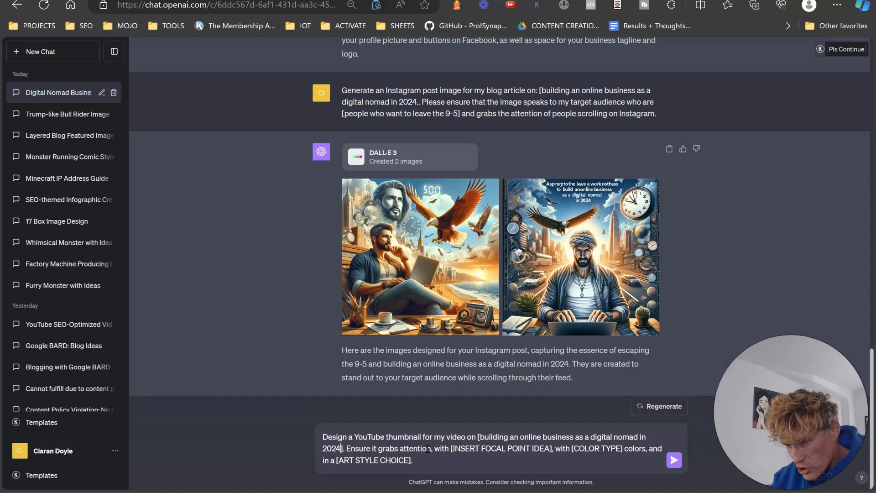
Step: Replace the focal point placeholder with "a beautiful beach" and the color type placeholder with "beach"
left_click_drag(549, 448, 456, 450)
key("ctrl+v")
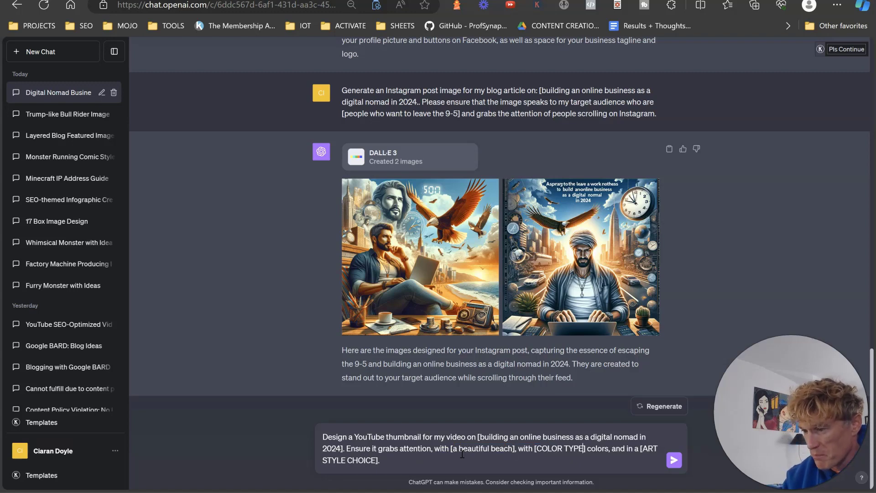
key("BackSpace")
key("BackSpace")
key("BackSpace")
key("BackSpace")
key("BackSpace")
key("BackSpace")
key("BackSpace")
key("BackSpace")
key("BackSpace")
key("BackSpace")
type("beach")
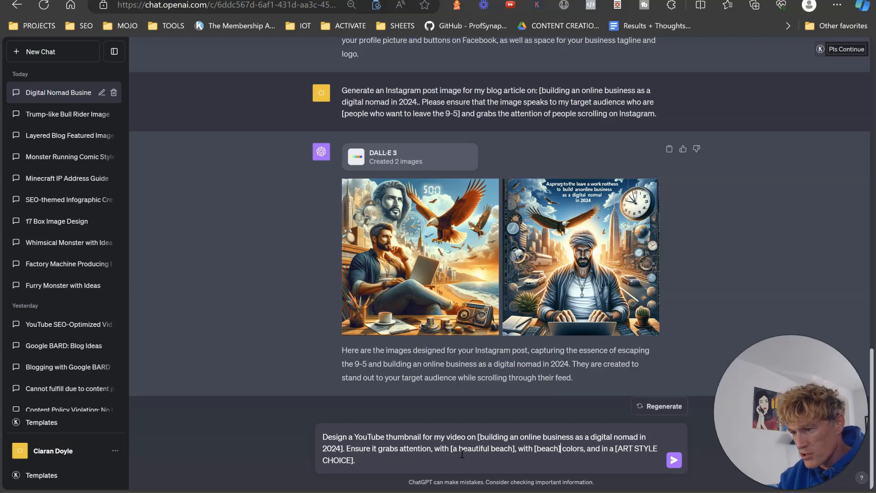
Step: Replace the art style placeholder with "pixar like style" and send the YouTube thumbnail prompt
key("Right")
key("Right")
key("Right")
key("Right")
key("Right")
key("Right")
key("Right")
key("Right")
key("Right")
key("Right")
key("Right")
key("Right")
key("Right")
key("Right")
key("Right")
key("Right")
key("Right")
key("Right")
key("Right")
key("Right")
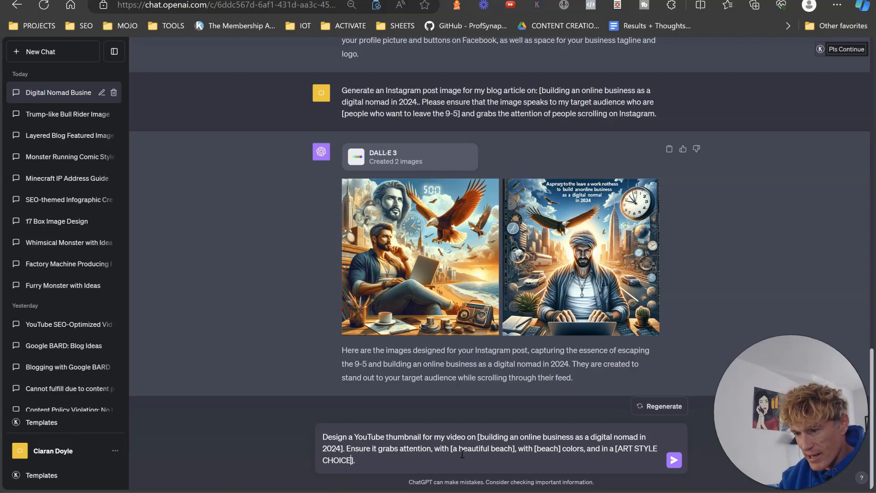
key("Left")
key("Left")
key("ctrl+BackSpace")
key("ctrl+BackSpace")
key("ctrl+BackSpace")
type("pixar style")
type("like")
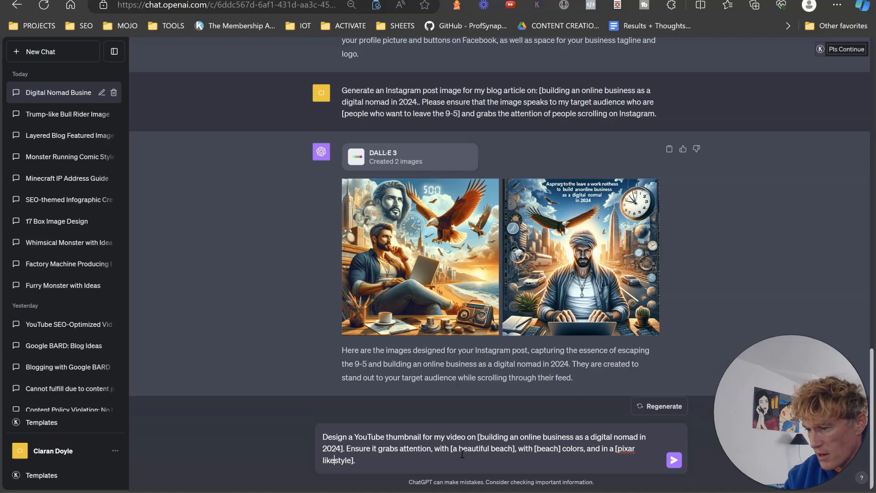
key("Return")
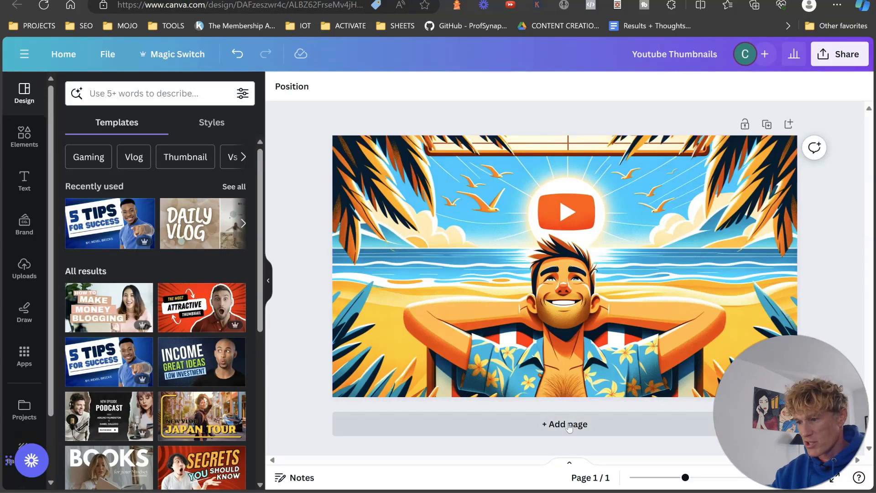
Step: Add a blank second page to the YouTube thumbnail design in Canva, and switch to ChatGPT to find the generated beach thumbnails
left_click(568, 425)
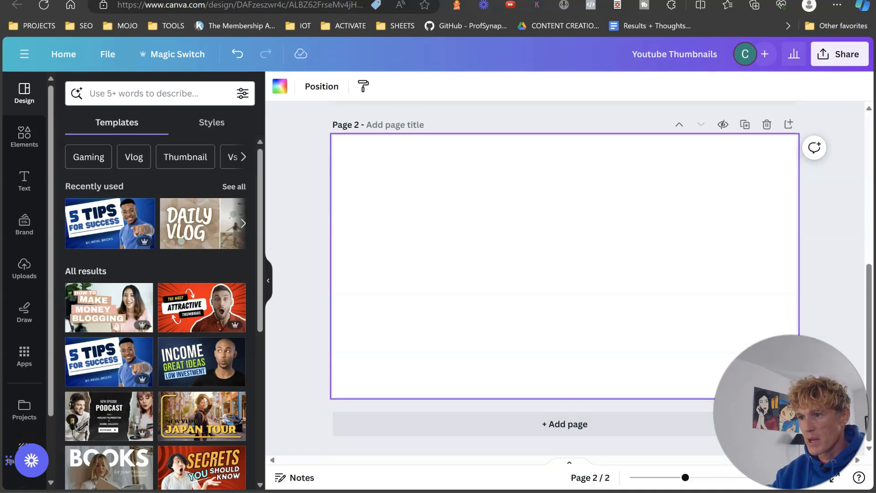
key("ctrl+Tab")
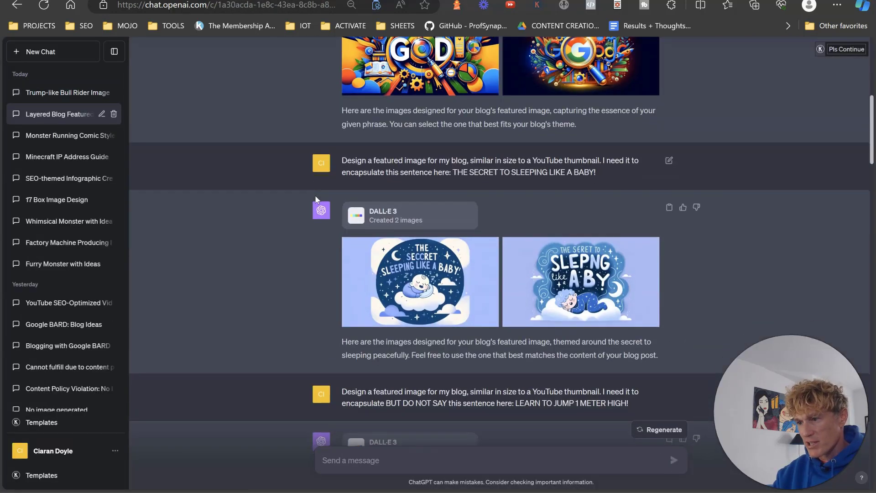
scroll(316, 199, "down", 15)
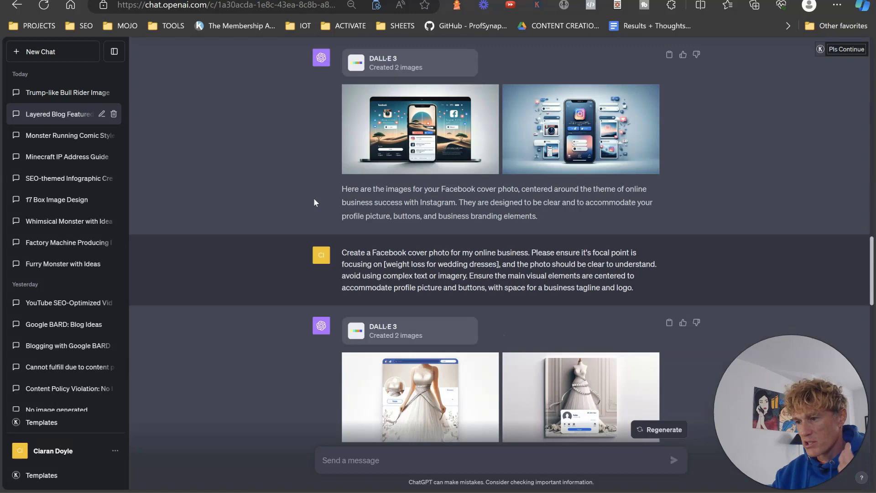
scroll(313, 204, "down", 5)
scroll(313, 205, "up", 4)
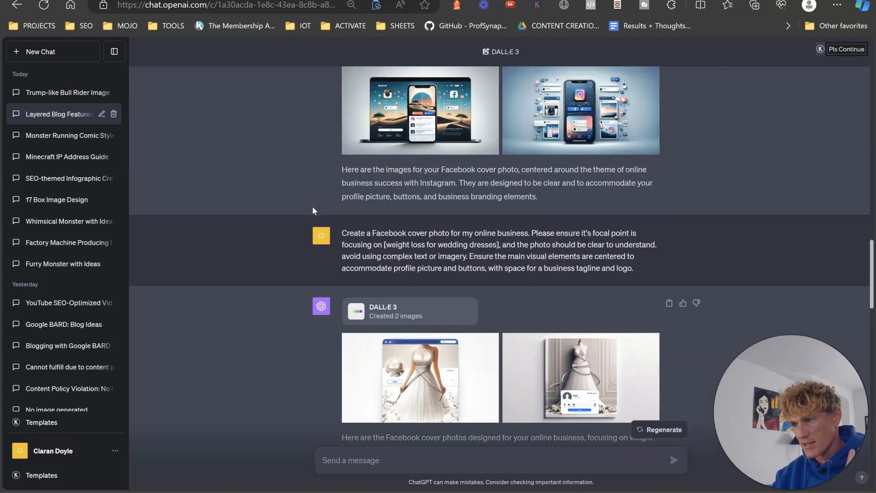
scroll(312, 209, "up", 2)
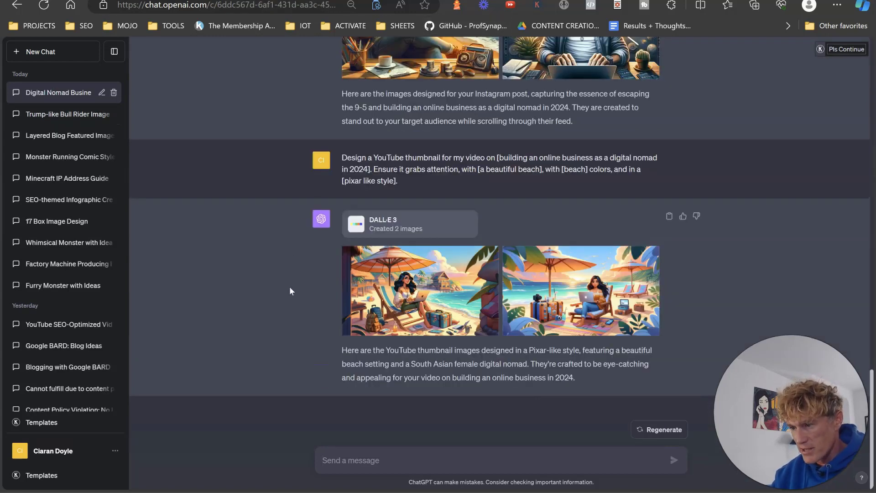
Step: Enlarge the second generated beach thumbnail, showing the woman seated with a laptop, and copy the image
left_click(562, 290)
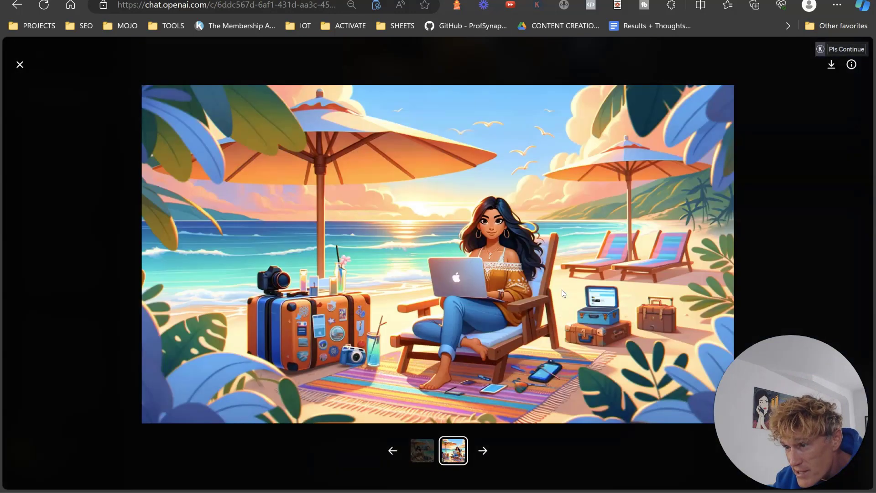
right_click(450, 246)
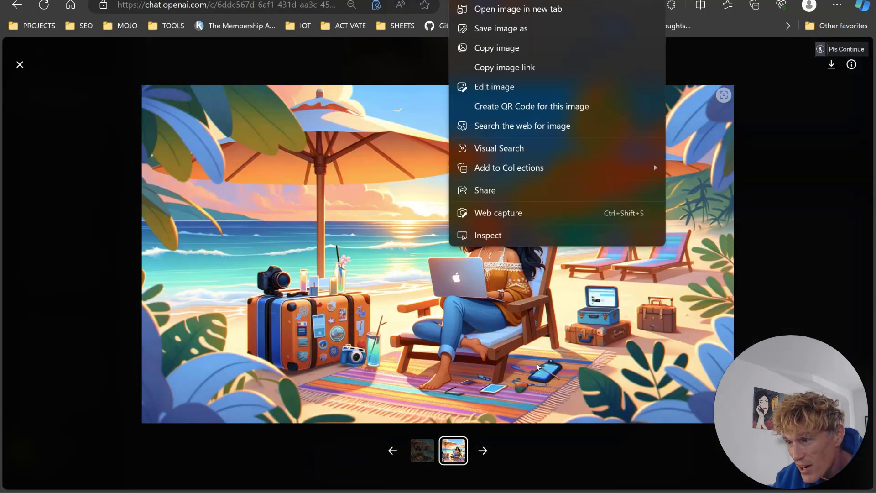
left_click(511, 47)
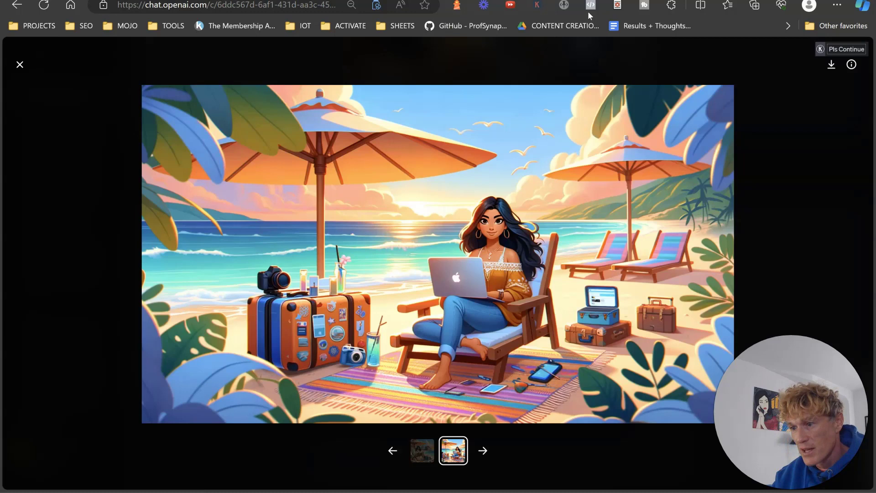
Step: Paste the copied beach image onto page 2 of the Canva design and enlarge it to fill the page
key("ctrl+Tab")
key("ctrl+v")
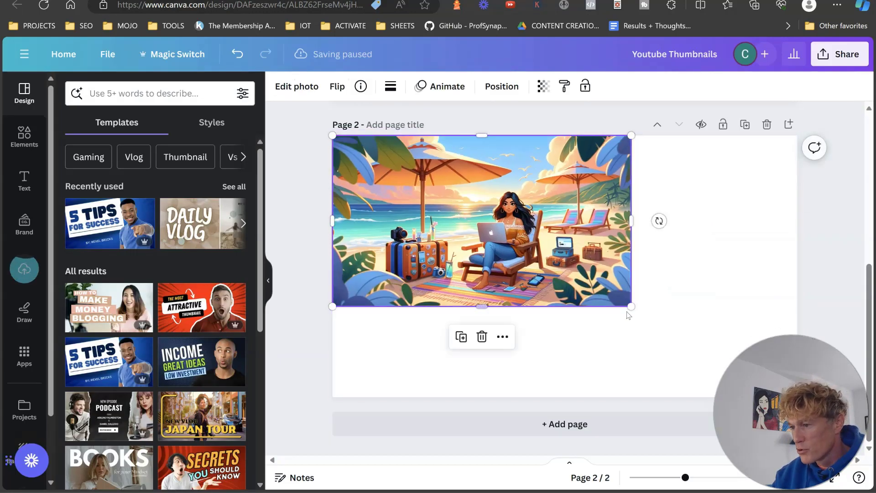
left_click_drag(632, 306, 797, 397)
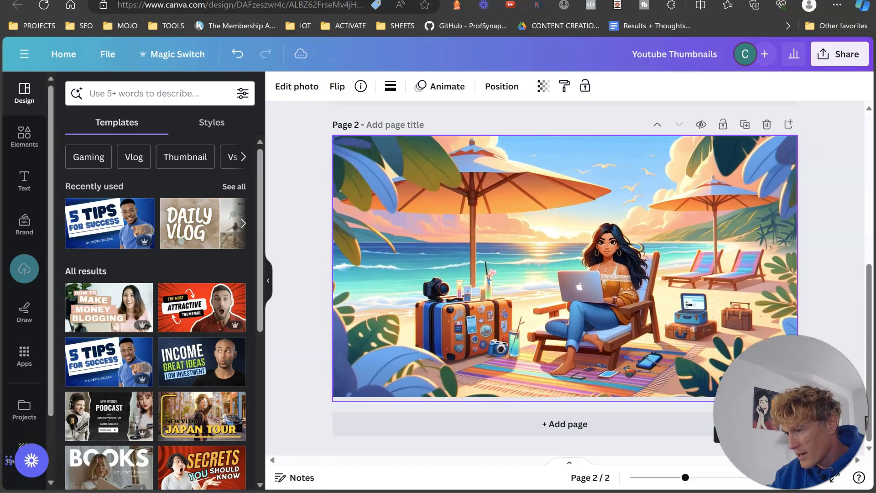
left_click(320, 193)
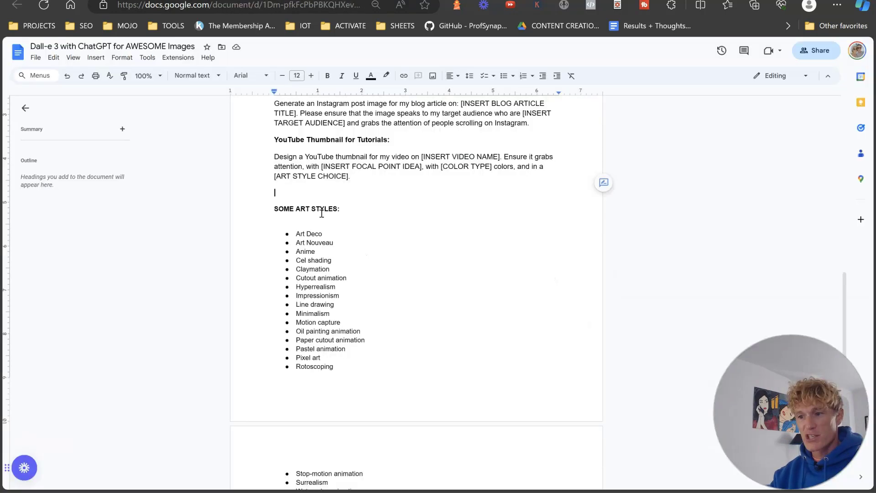
left_click_drag(275, 190, 351, 227)
left_click(381, 201)
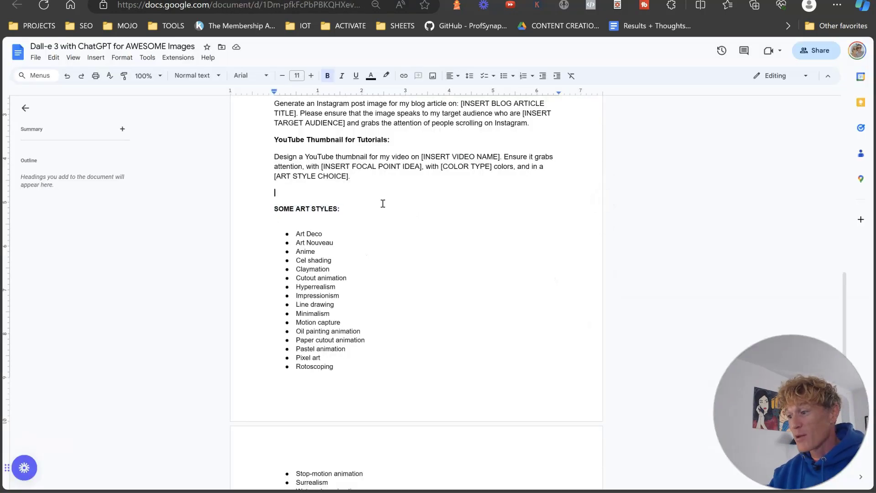